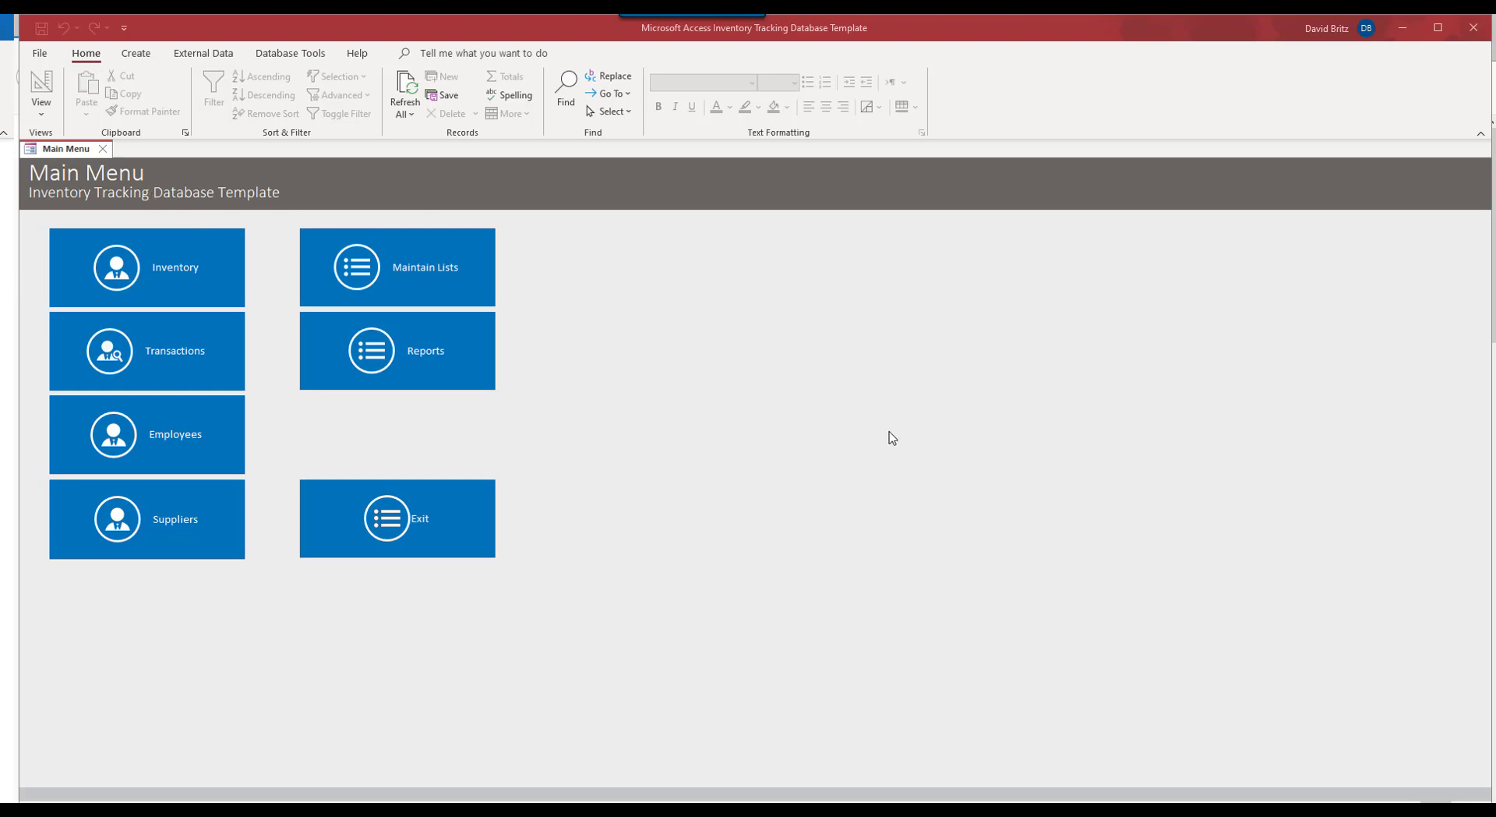
Step: In Maintain Lists, replace Category 1–3 with Food, Non-food and Electronics
left_click(375, 274)
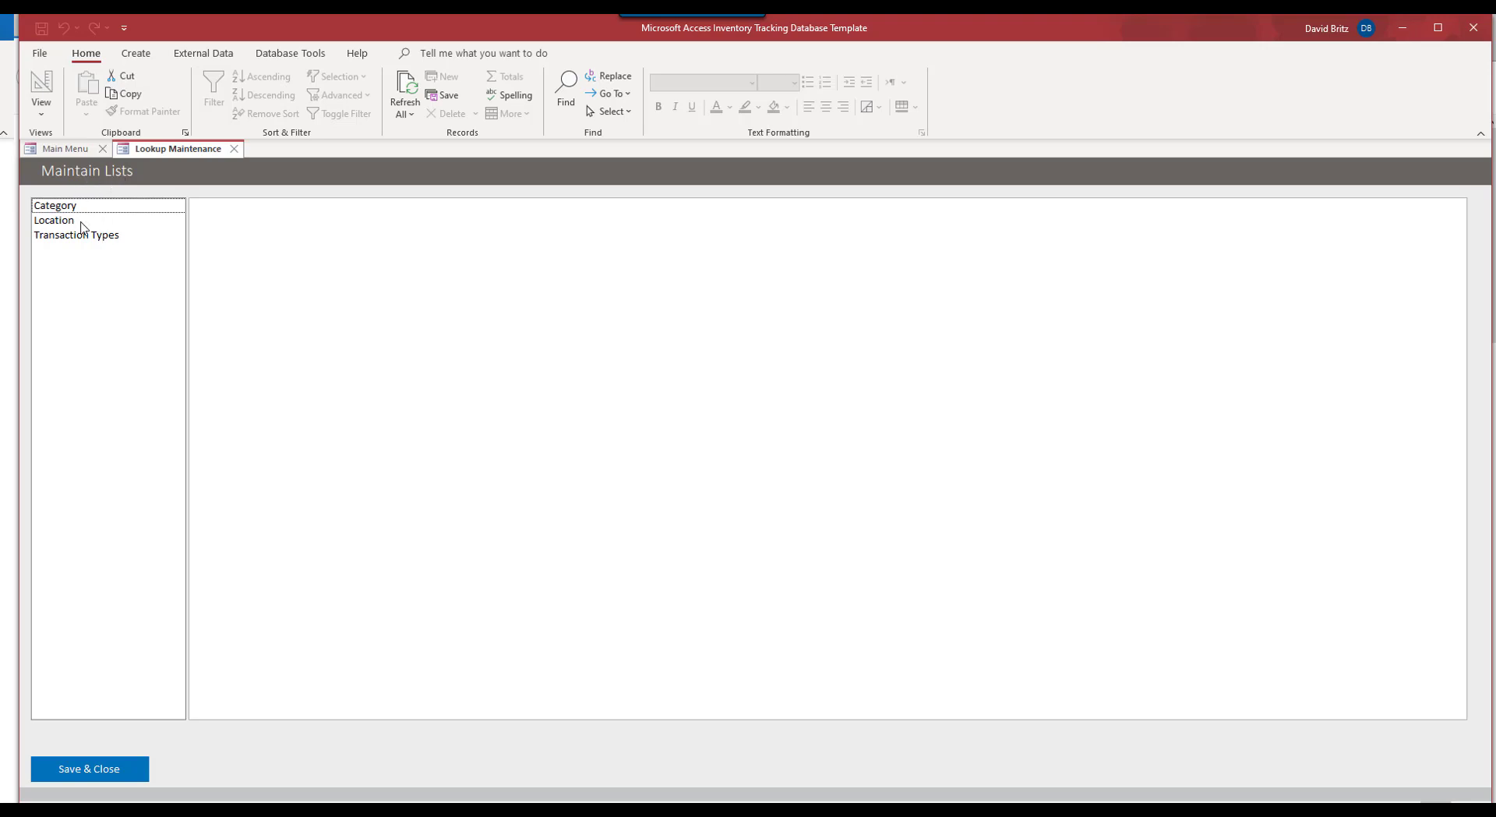
left_click(85, 209)
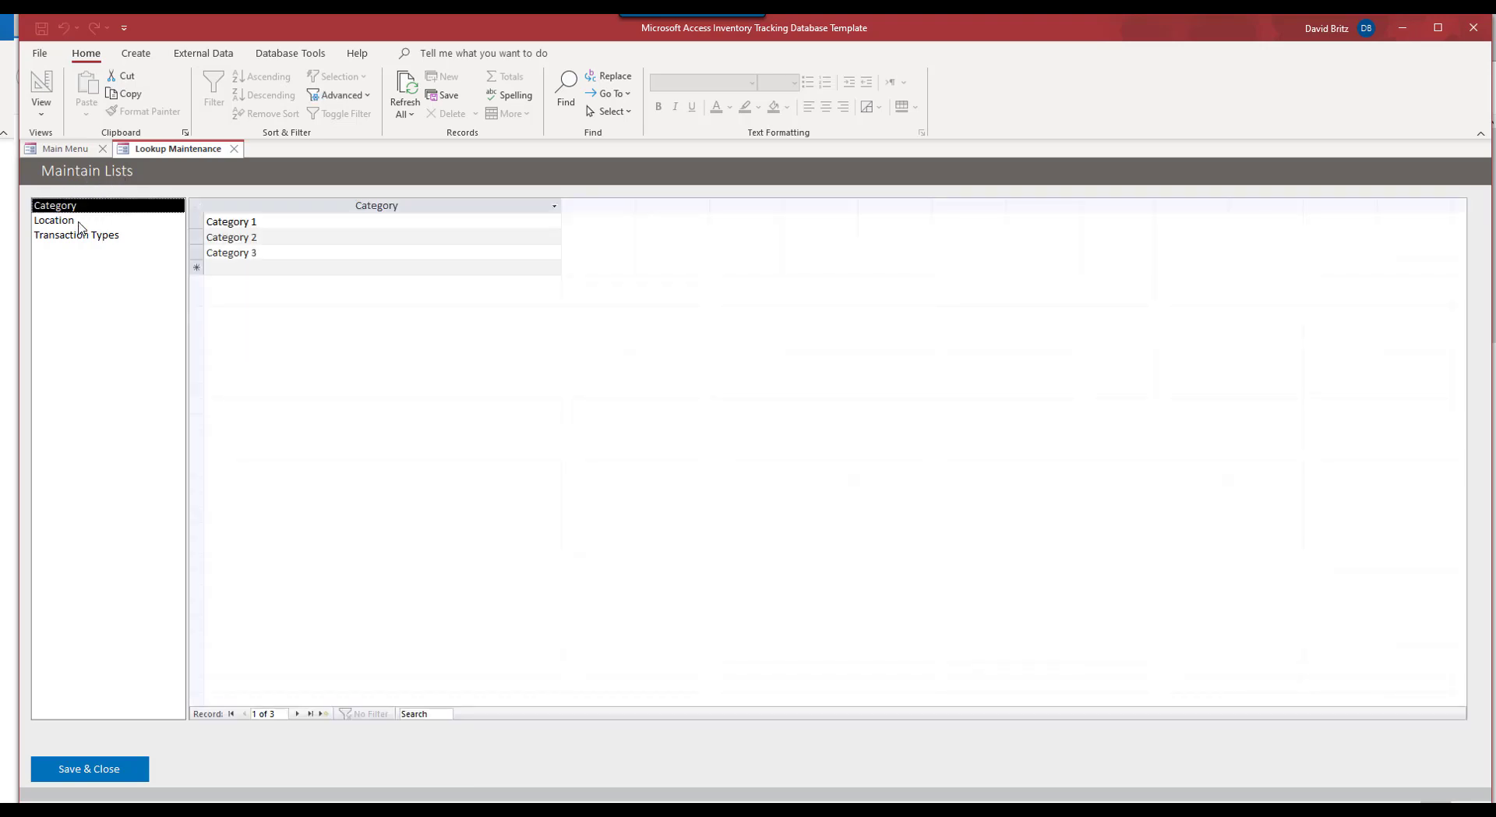
left_click(80, 222)
left_click(82, 206)
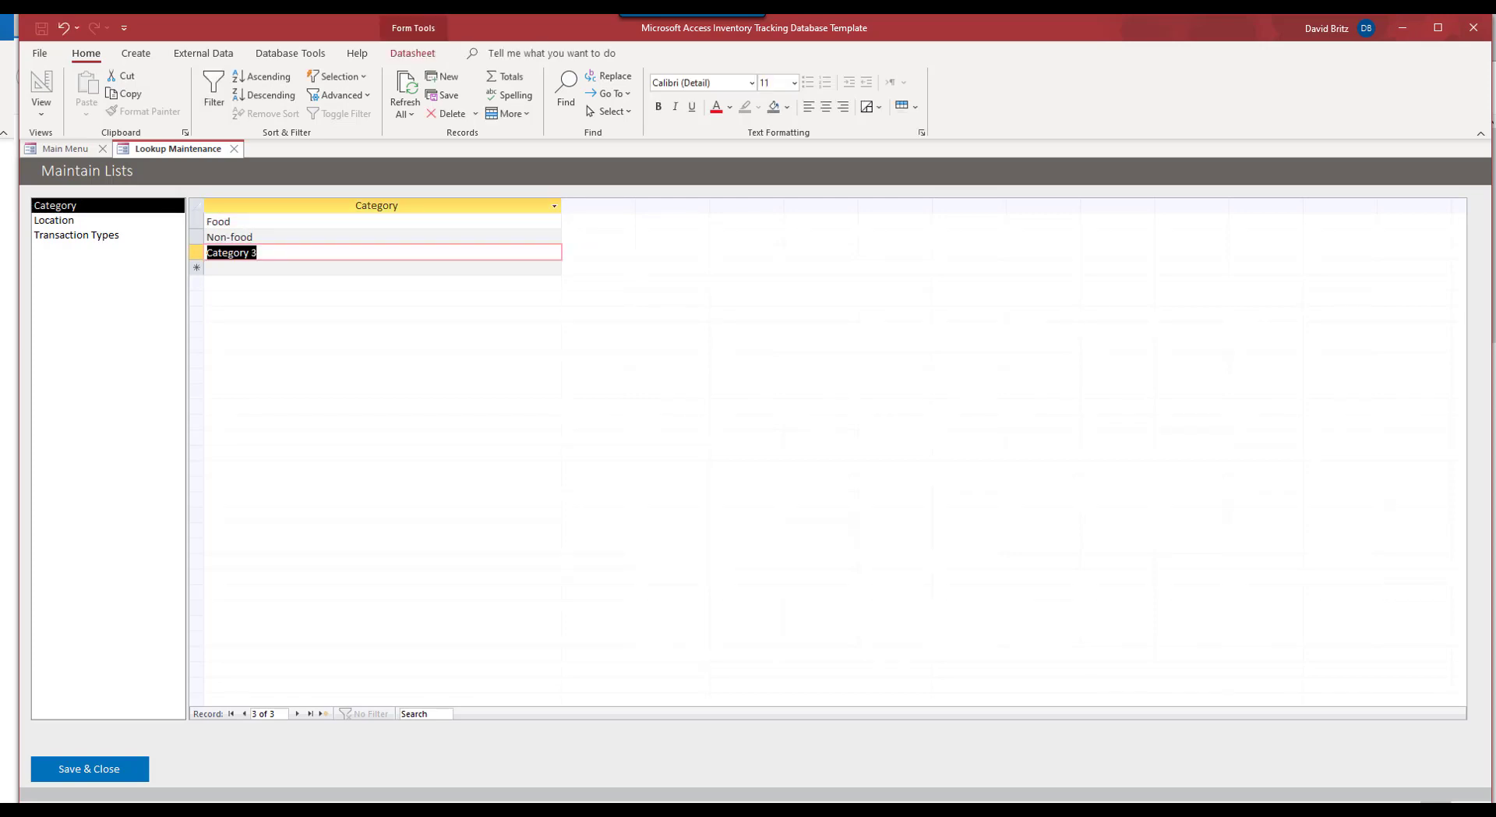
key("Delete")
type("Electronics")
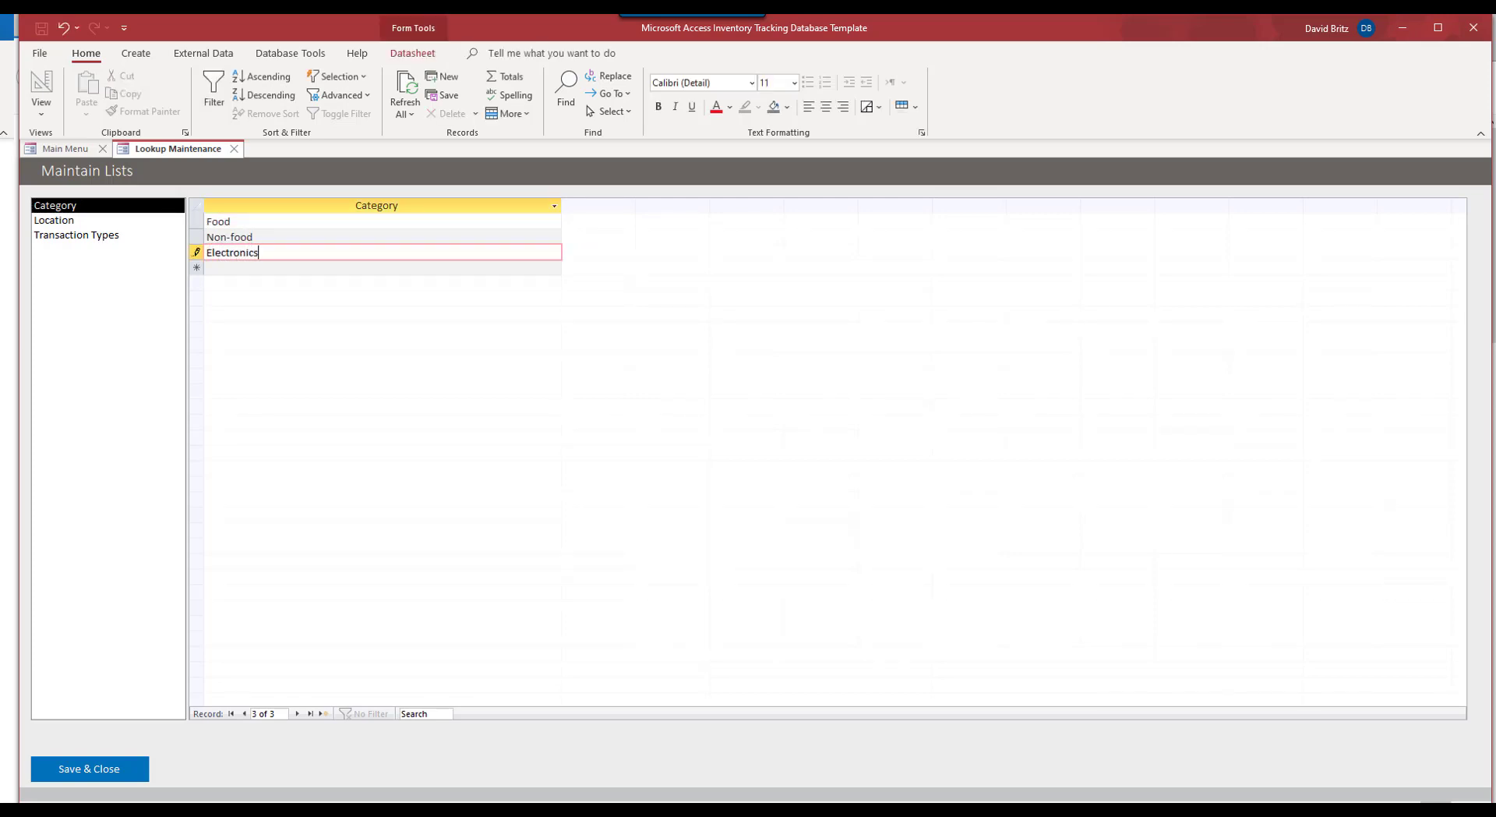
left_click(310, 238)
left_click(305, 225)
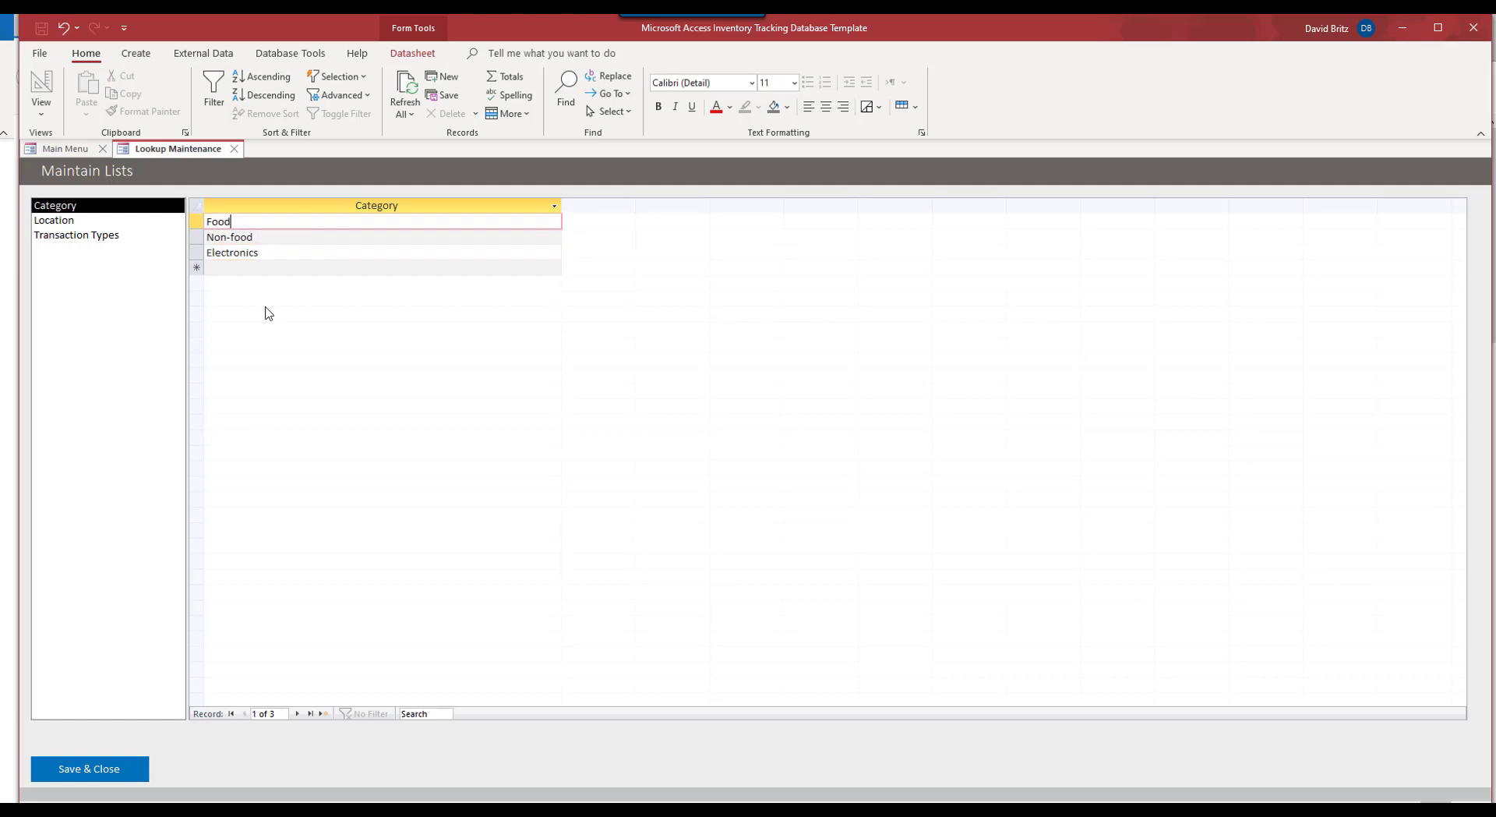
Step: Review the Location list, the Transaction Types (Addition, Removal) and the updated Category list
left_click(62, 220)
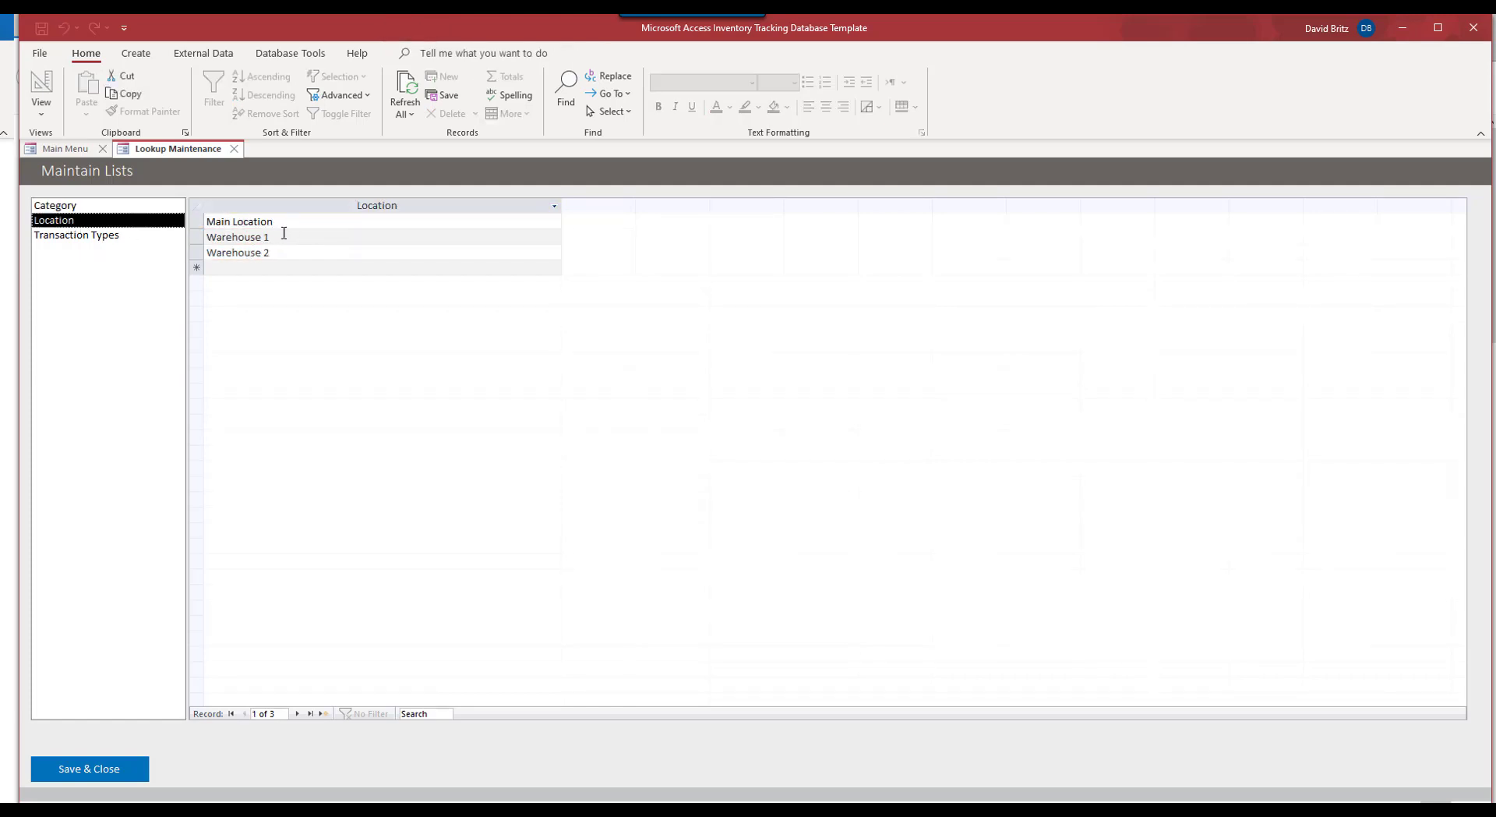
left_click(92, 239)
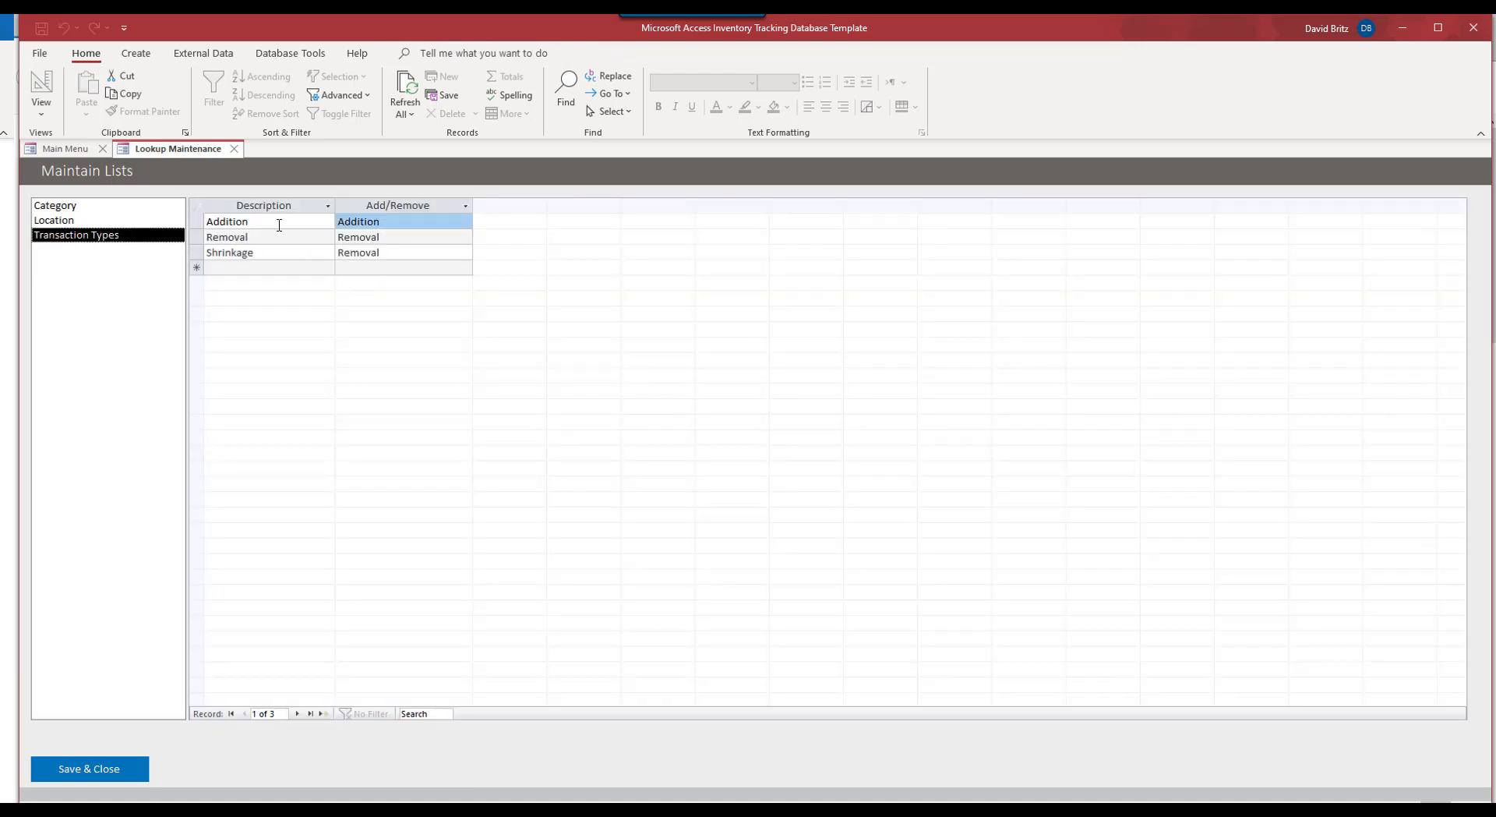
left_click(277, 222)
left_click(265, 235)
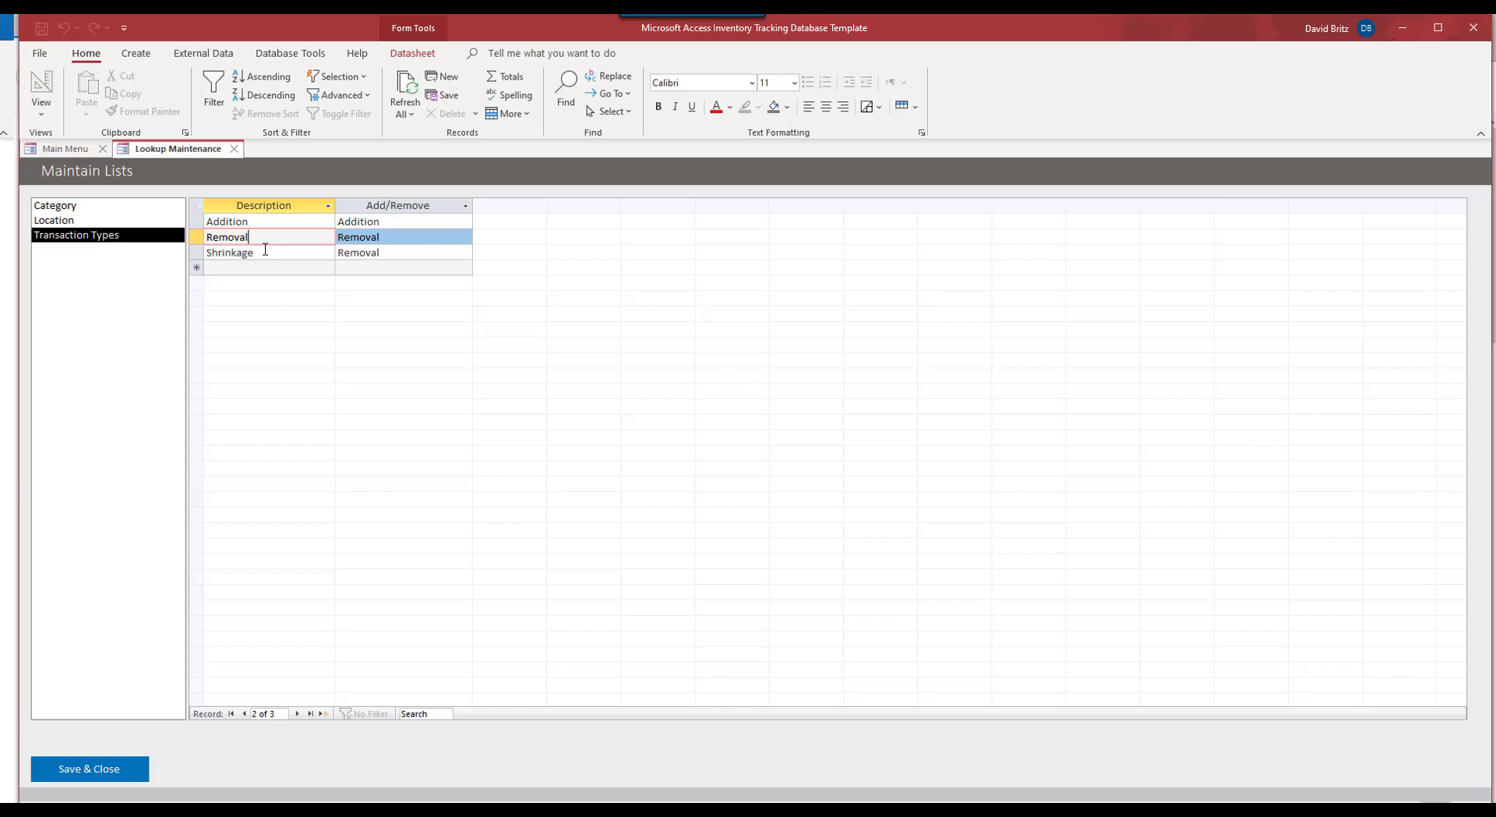
left_click(66, 207)
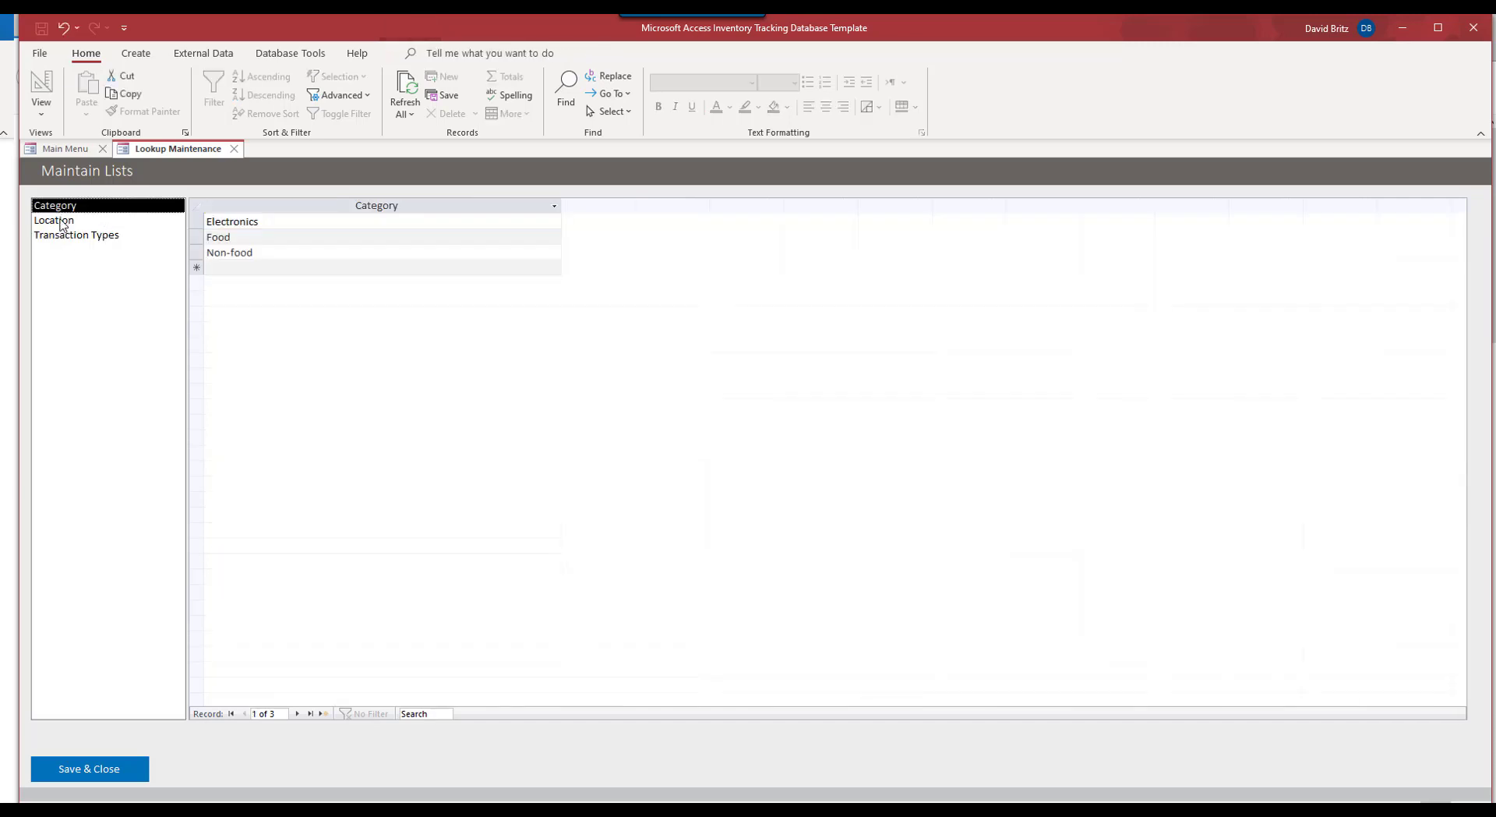
left_click(62, 220)
left_click(61, 229)
left_click(63, 221)
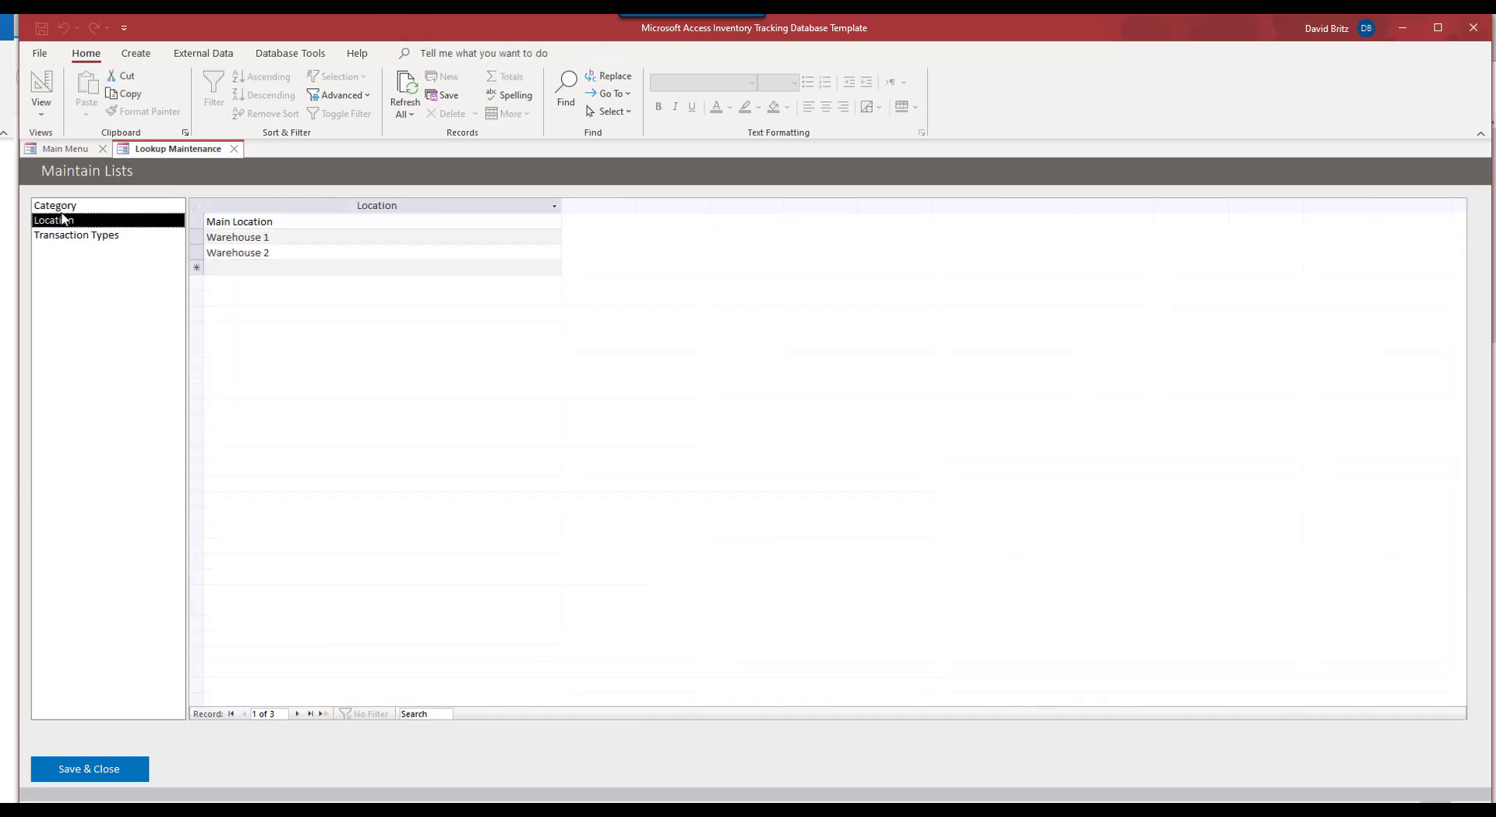
left_click(64, 206)
left_click(63, 234)
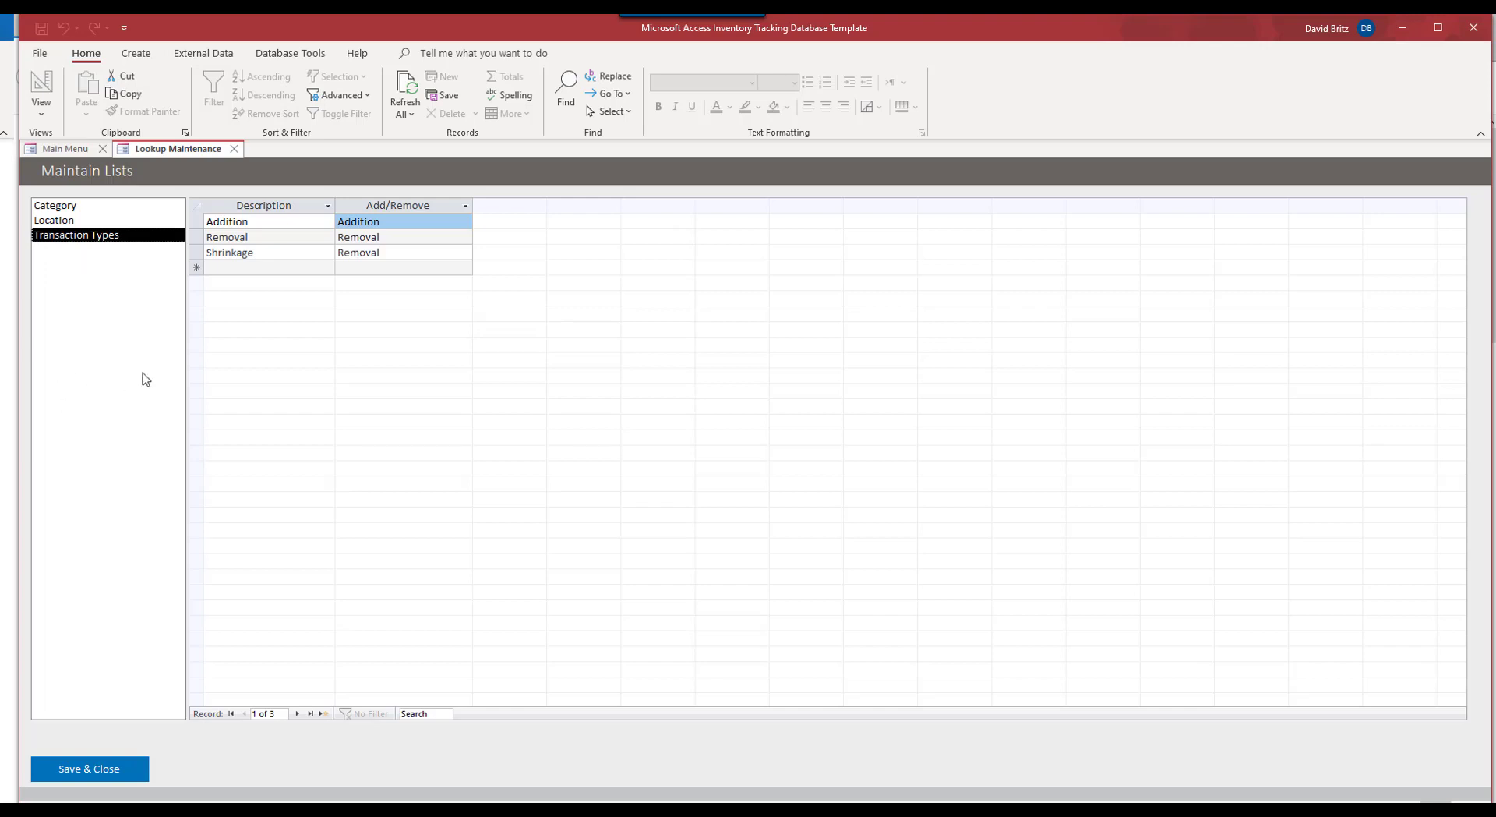
Step: Save the lookup lists and list all existing employees in the Employees search form
left_click(89, 769)
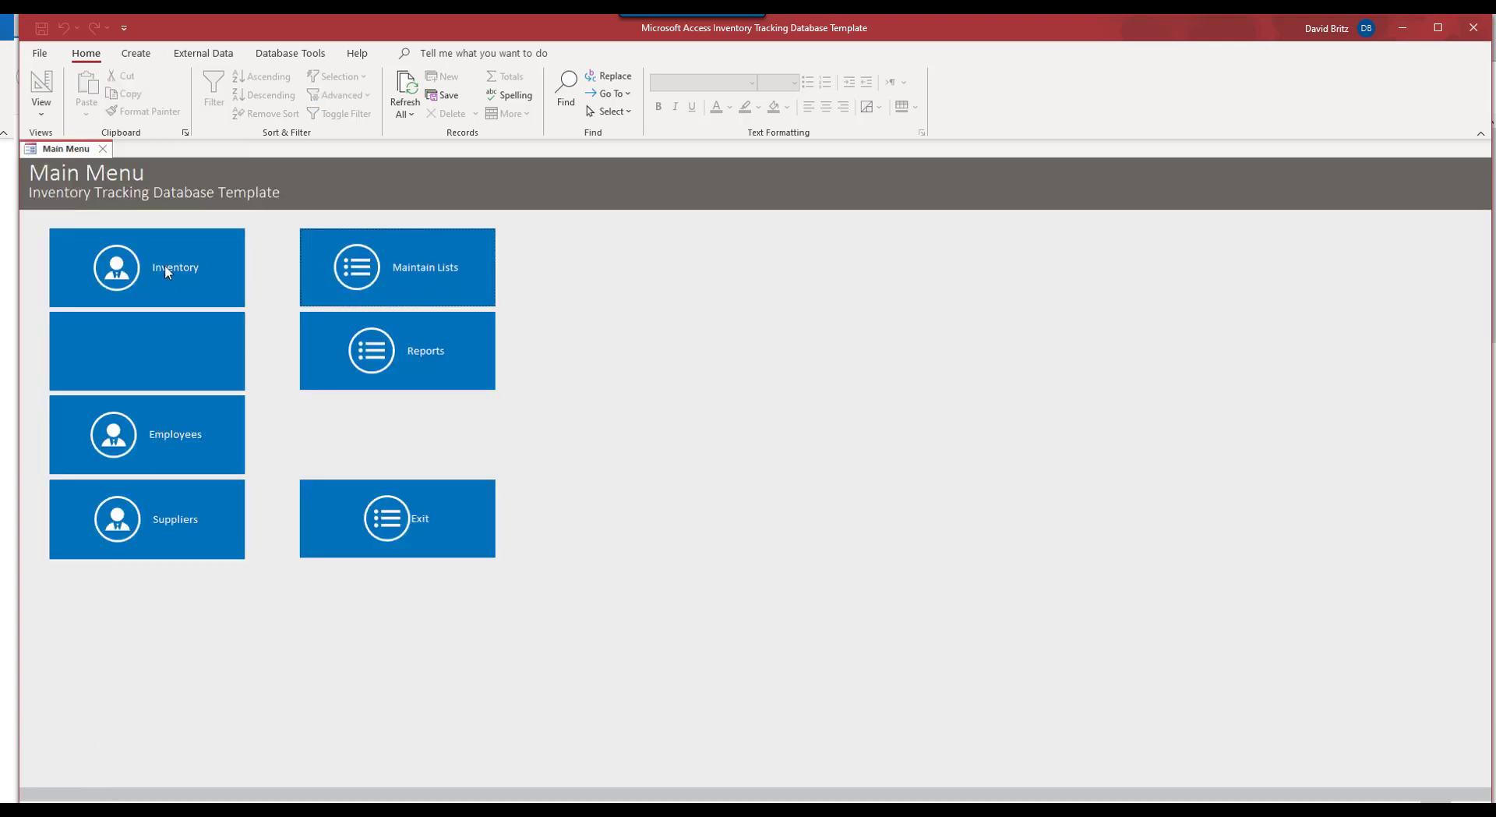
left_click(165, 451)
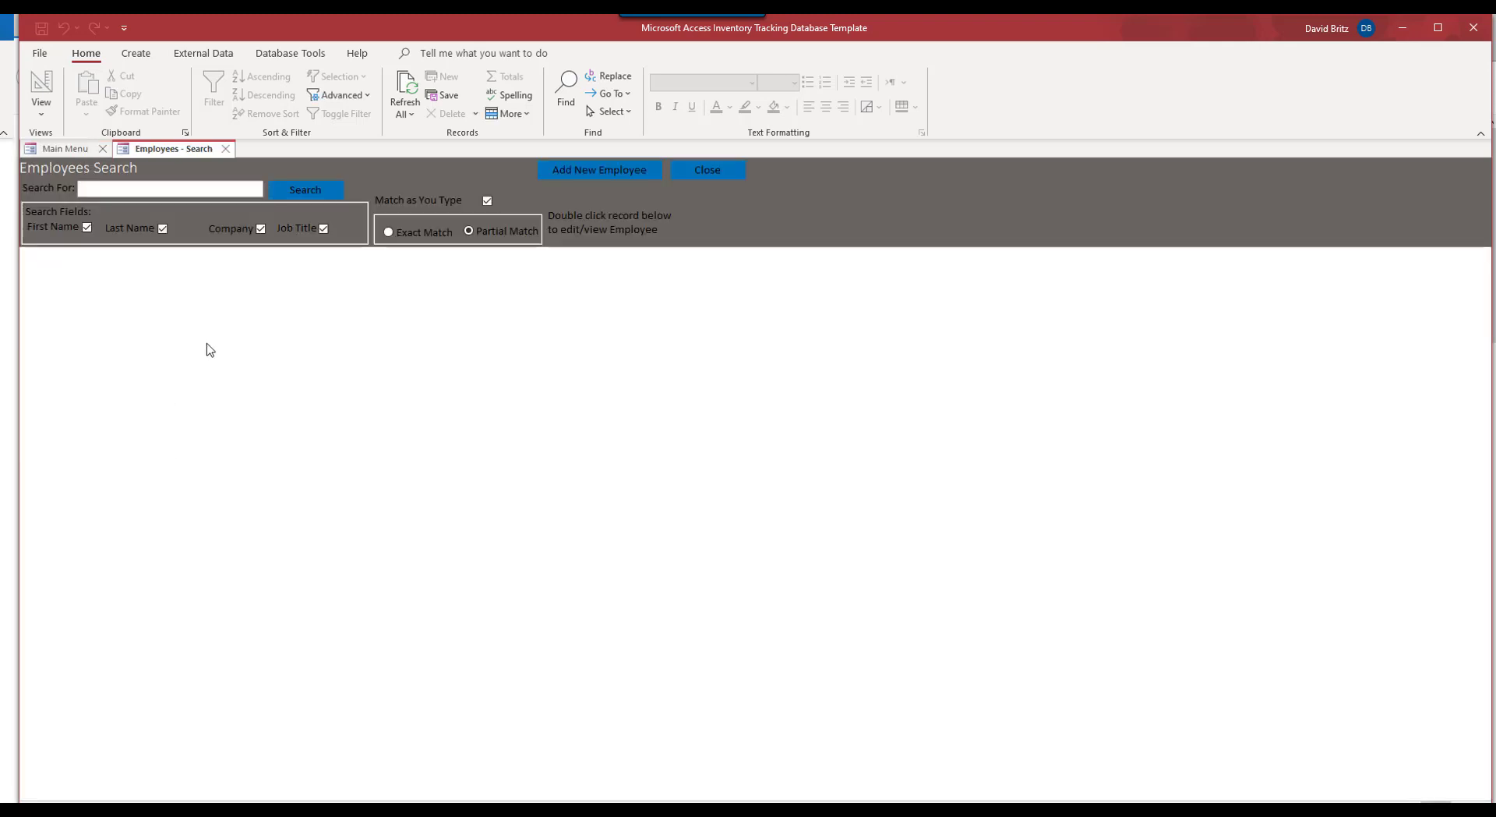
left_click(303, 191)
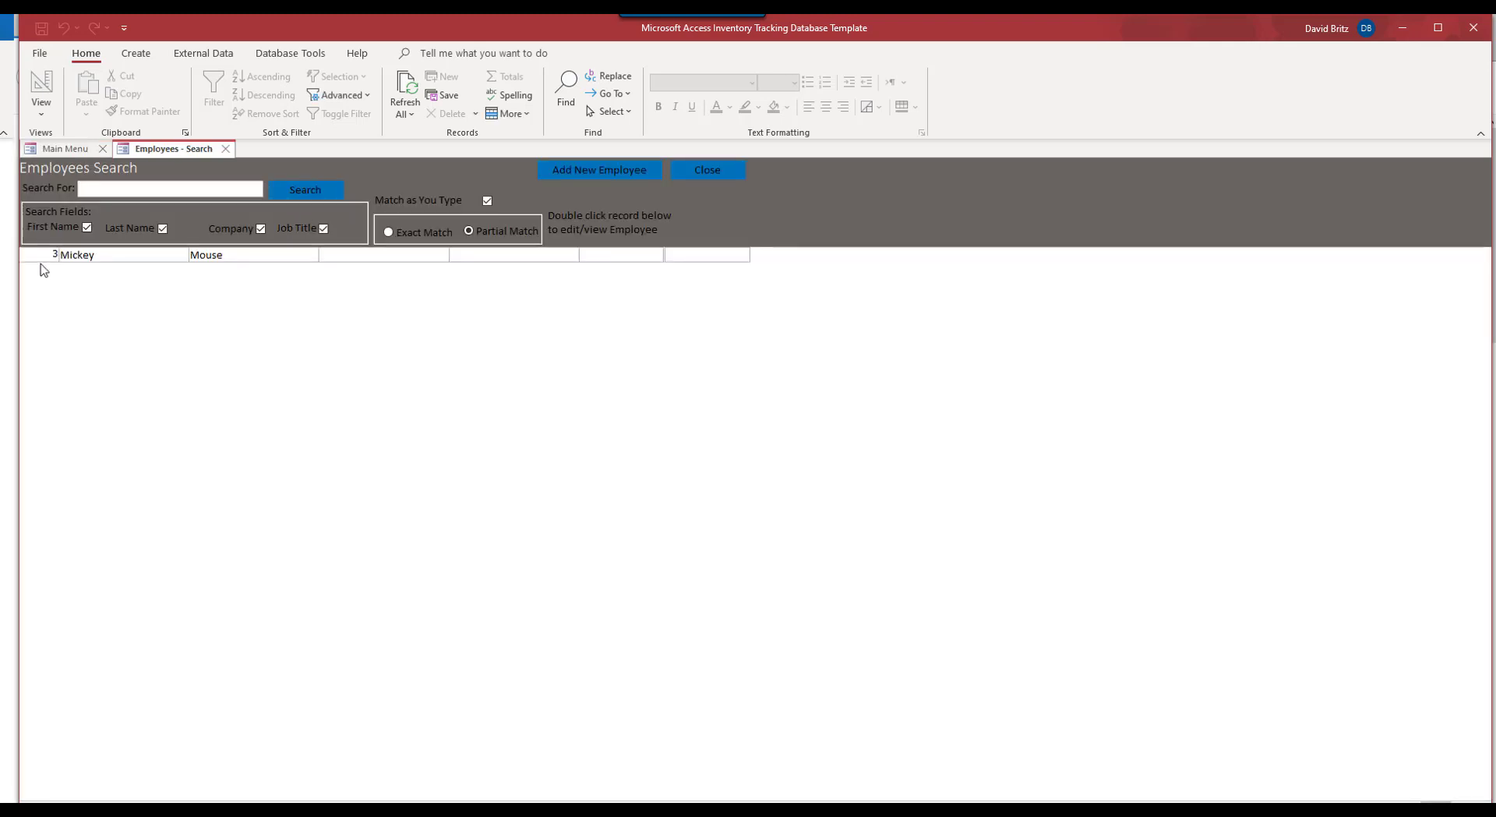
Step: Add a second employee at company Whitehouse with an e-mail address, save it, and refresh the list
left_click(596, 173)
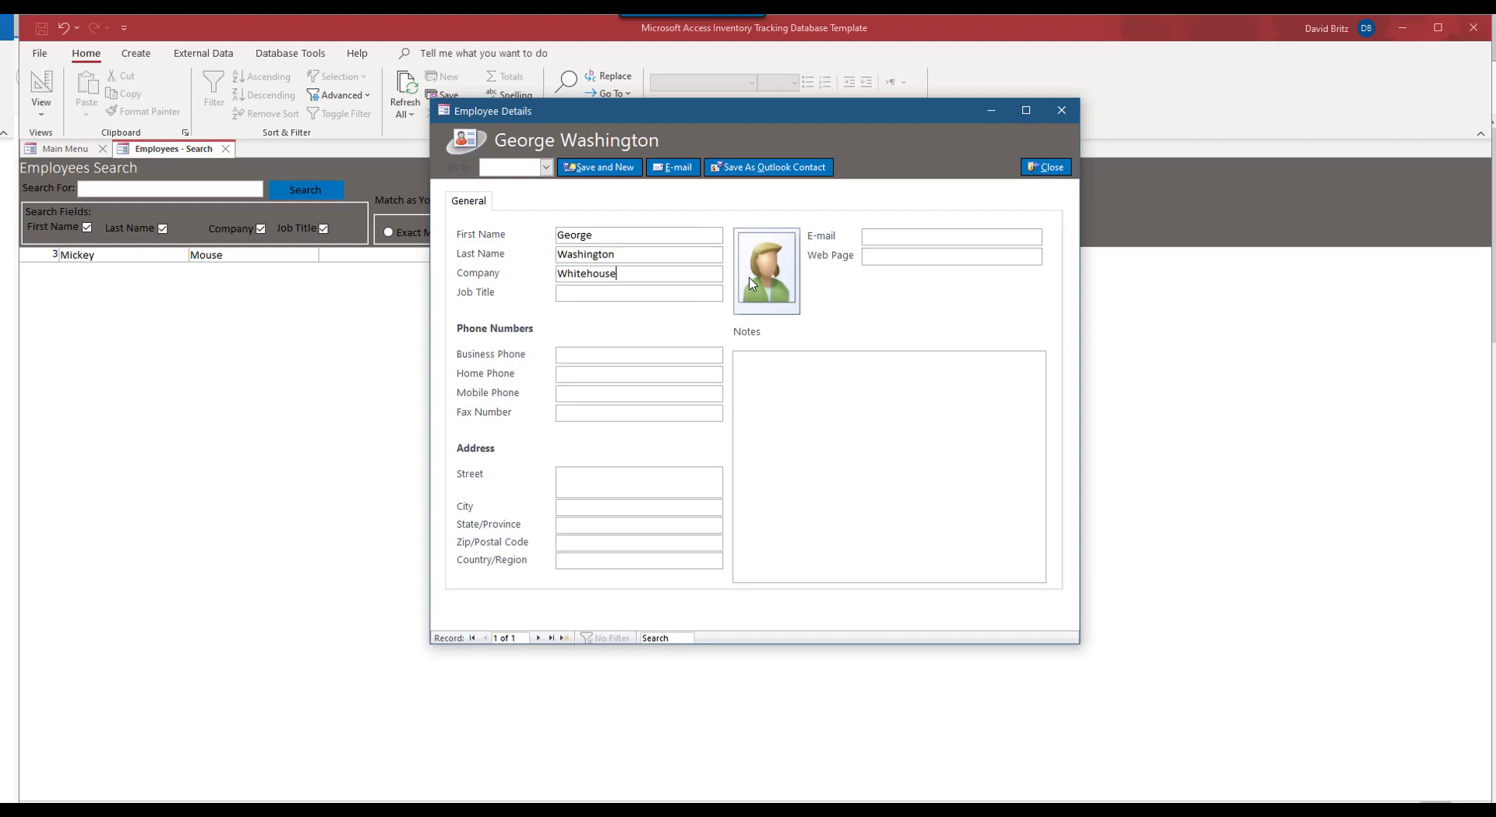
left_click(926, 236)
left_click(656, 480)
left_click(593, 169)
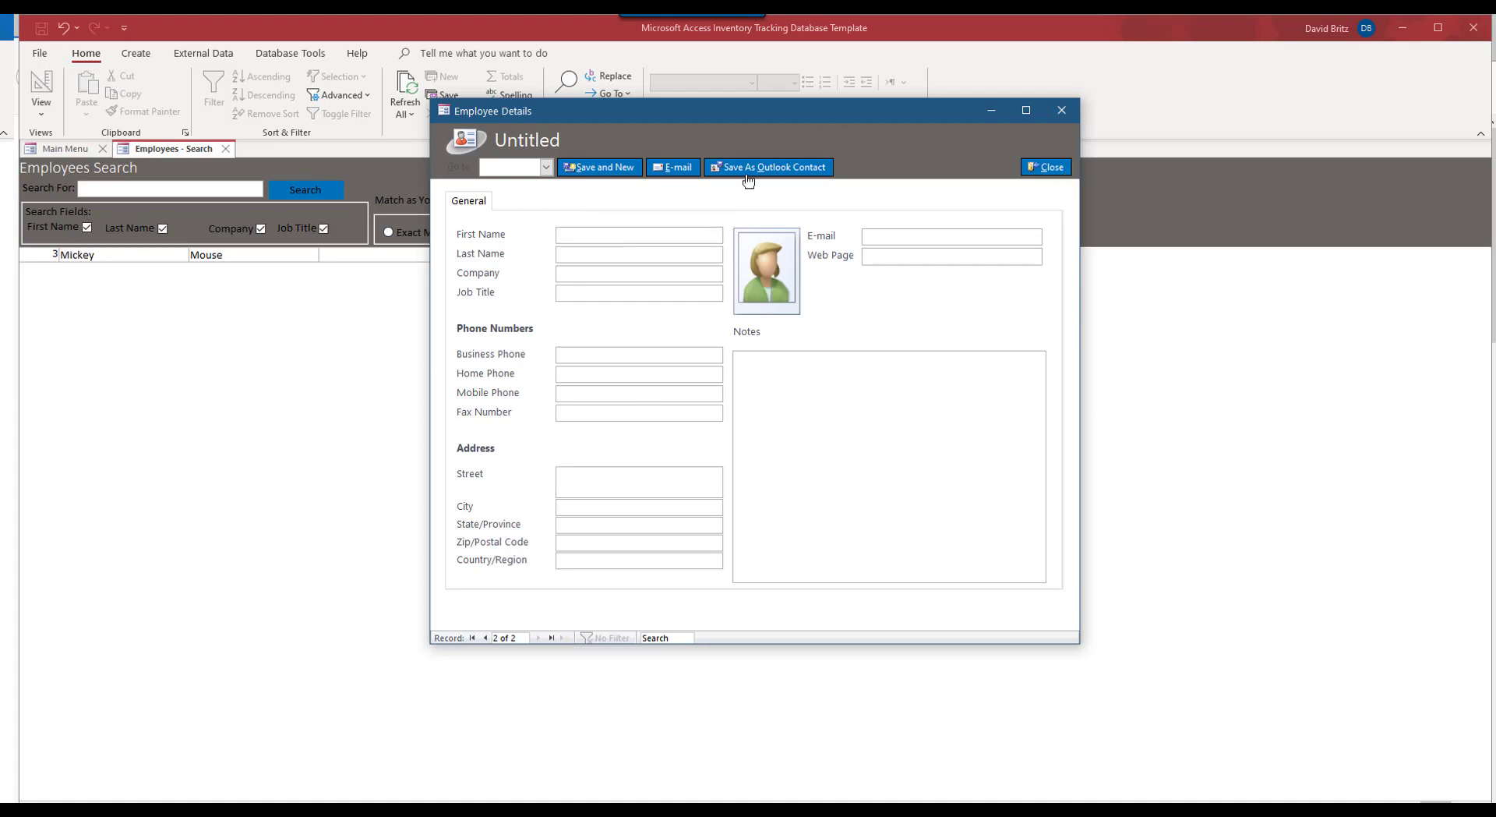
left_click(1049, 169)
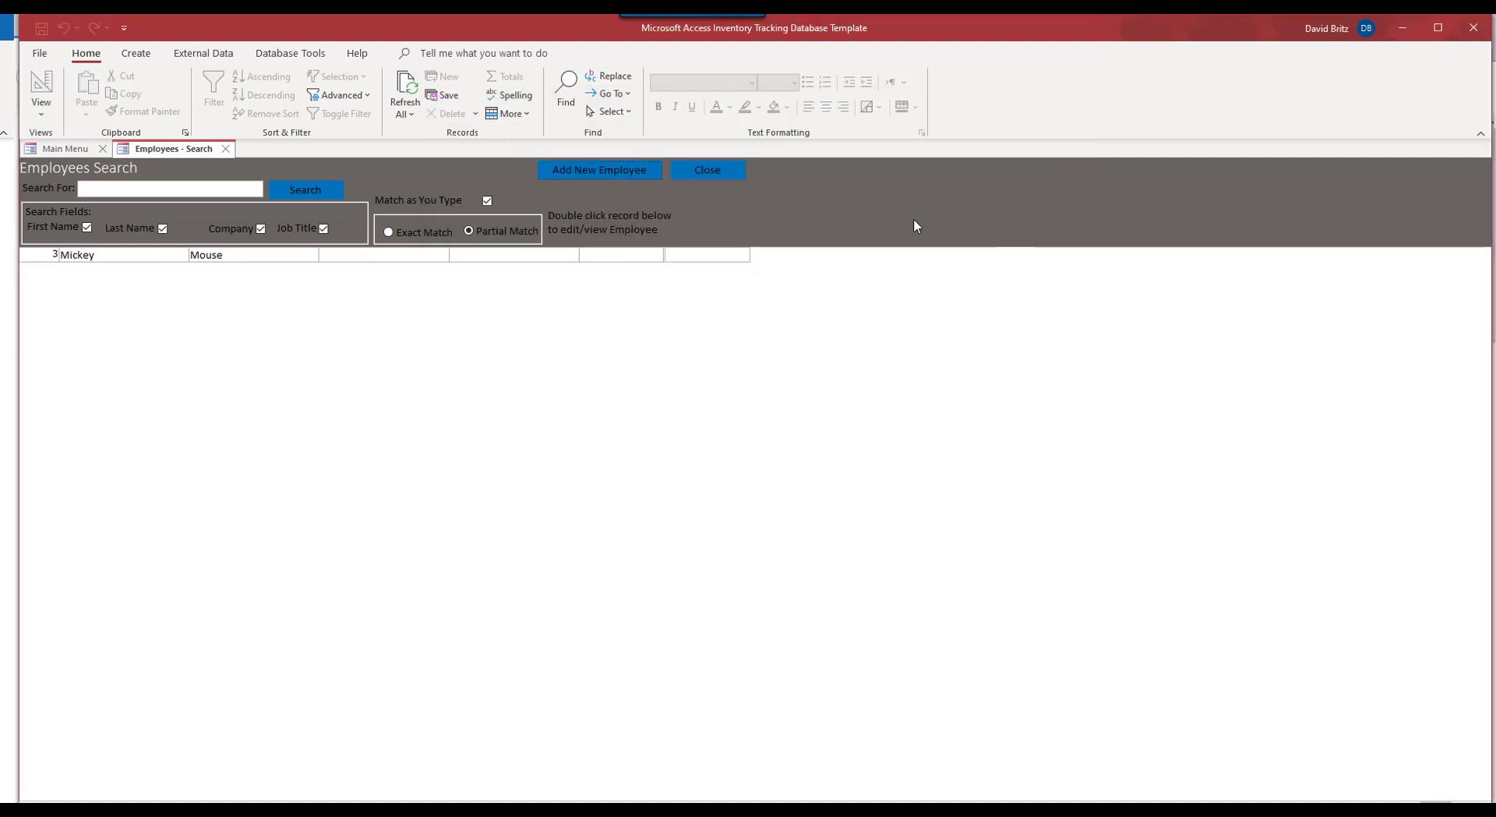
left_click(282, 190)
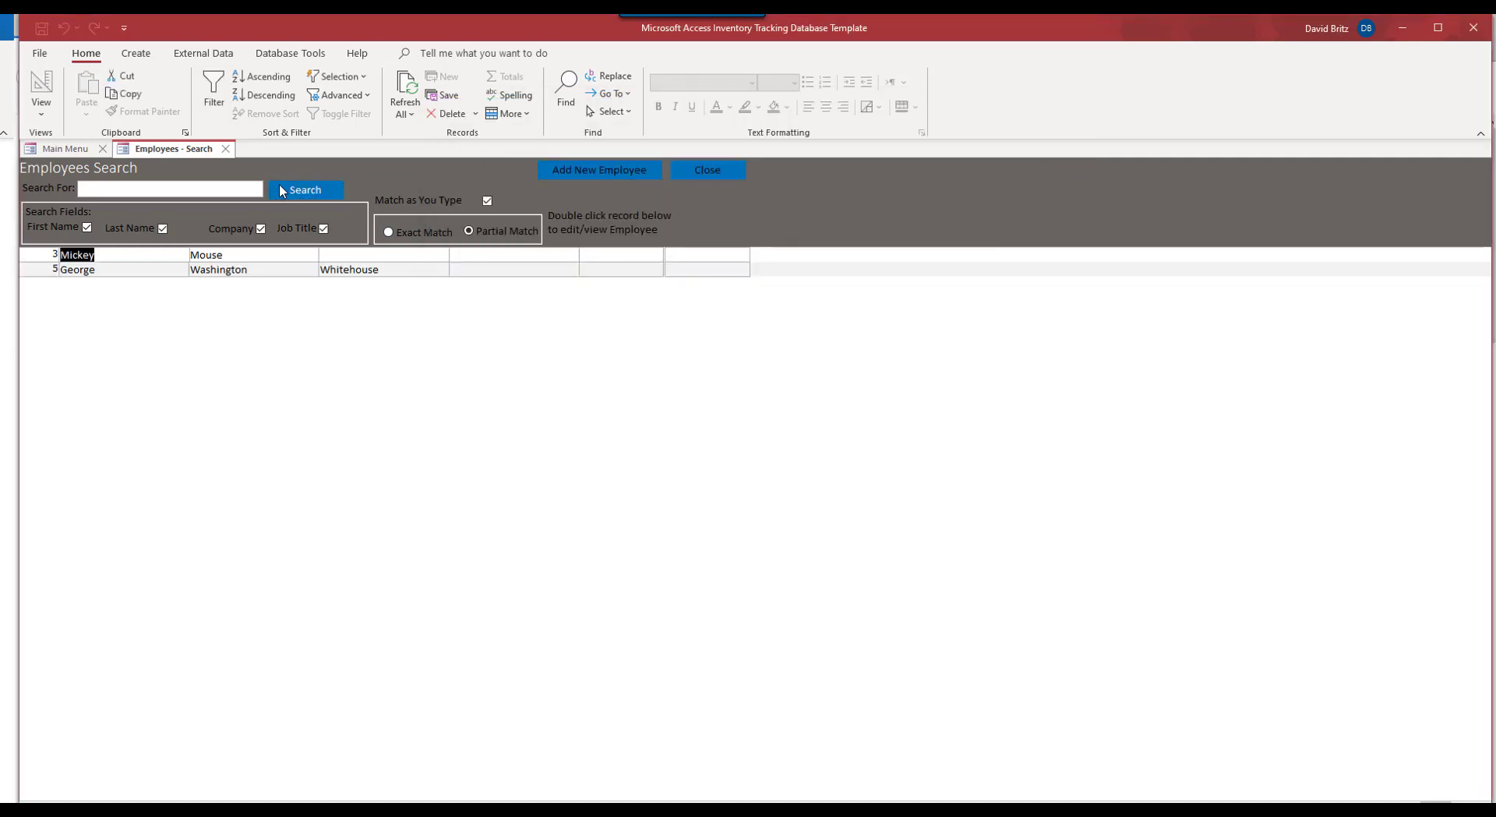
left_click(708, 176)
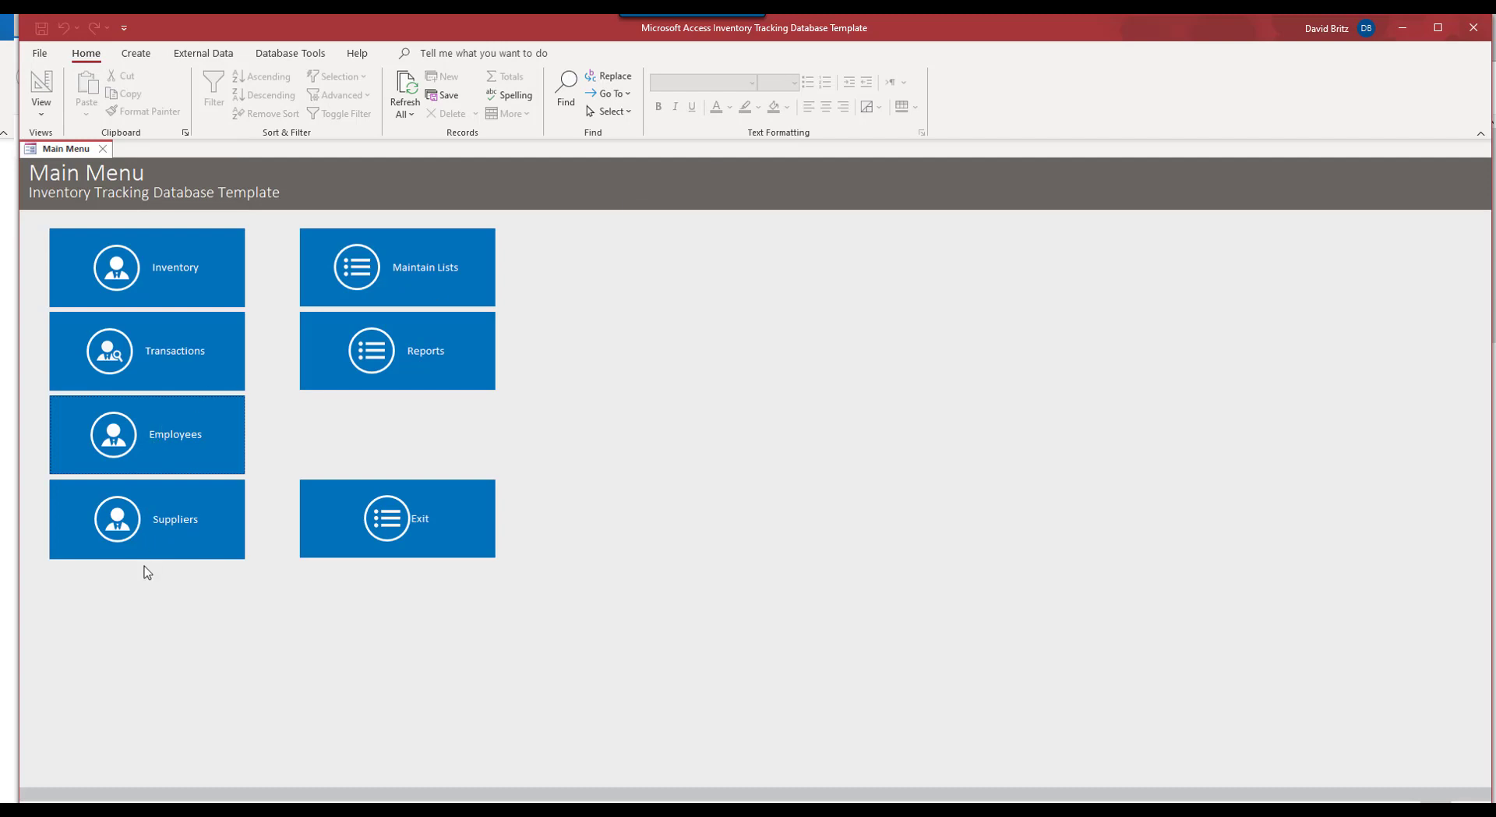
Step: In Suppliers Search, complete row 3's last name and change its company to Book Distributors Ltd
left_click(146, 518)
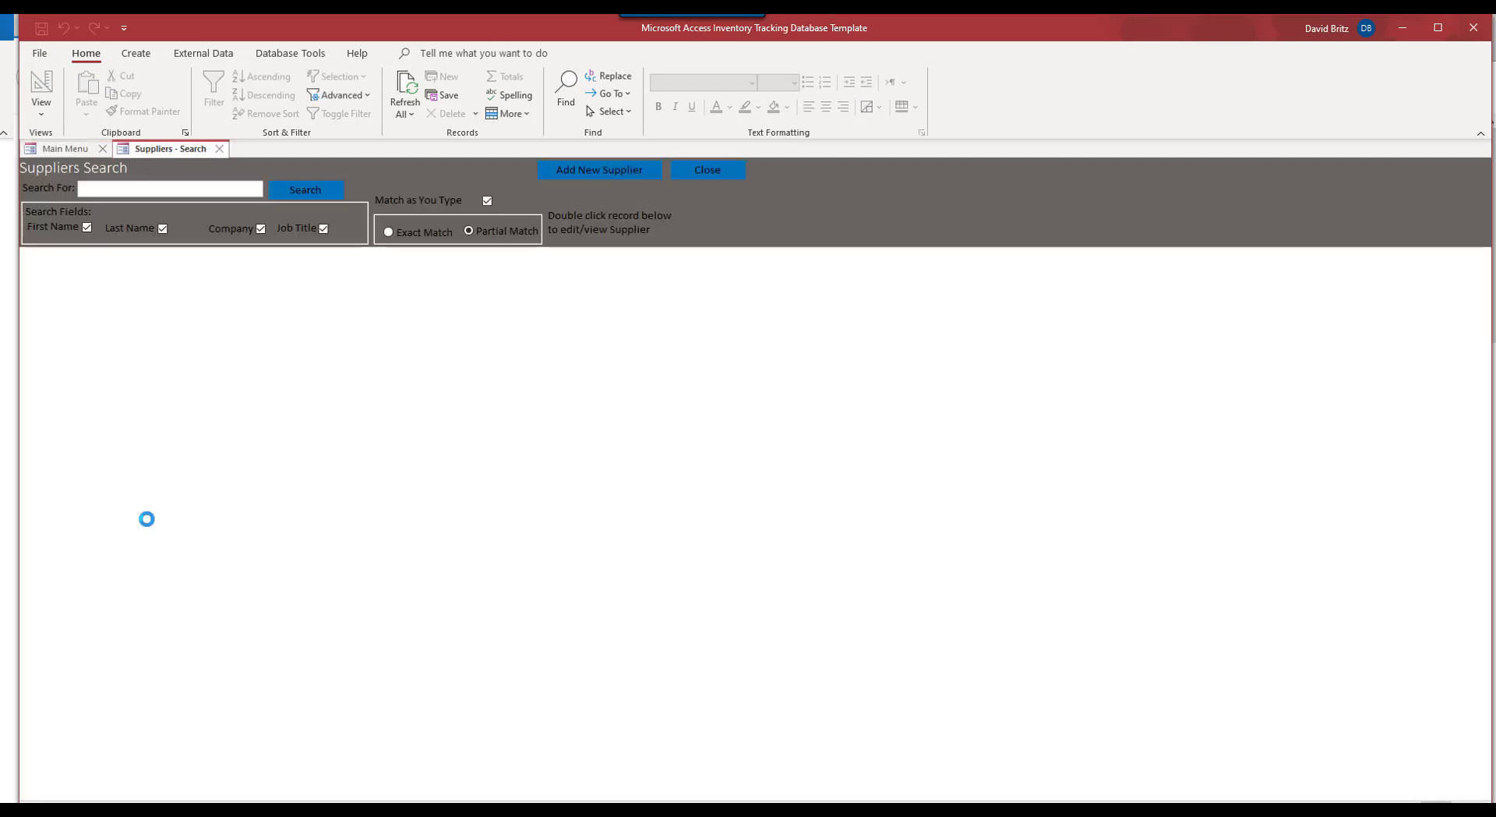
left_click(211, 283)
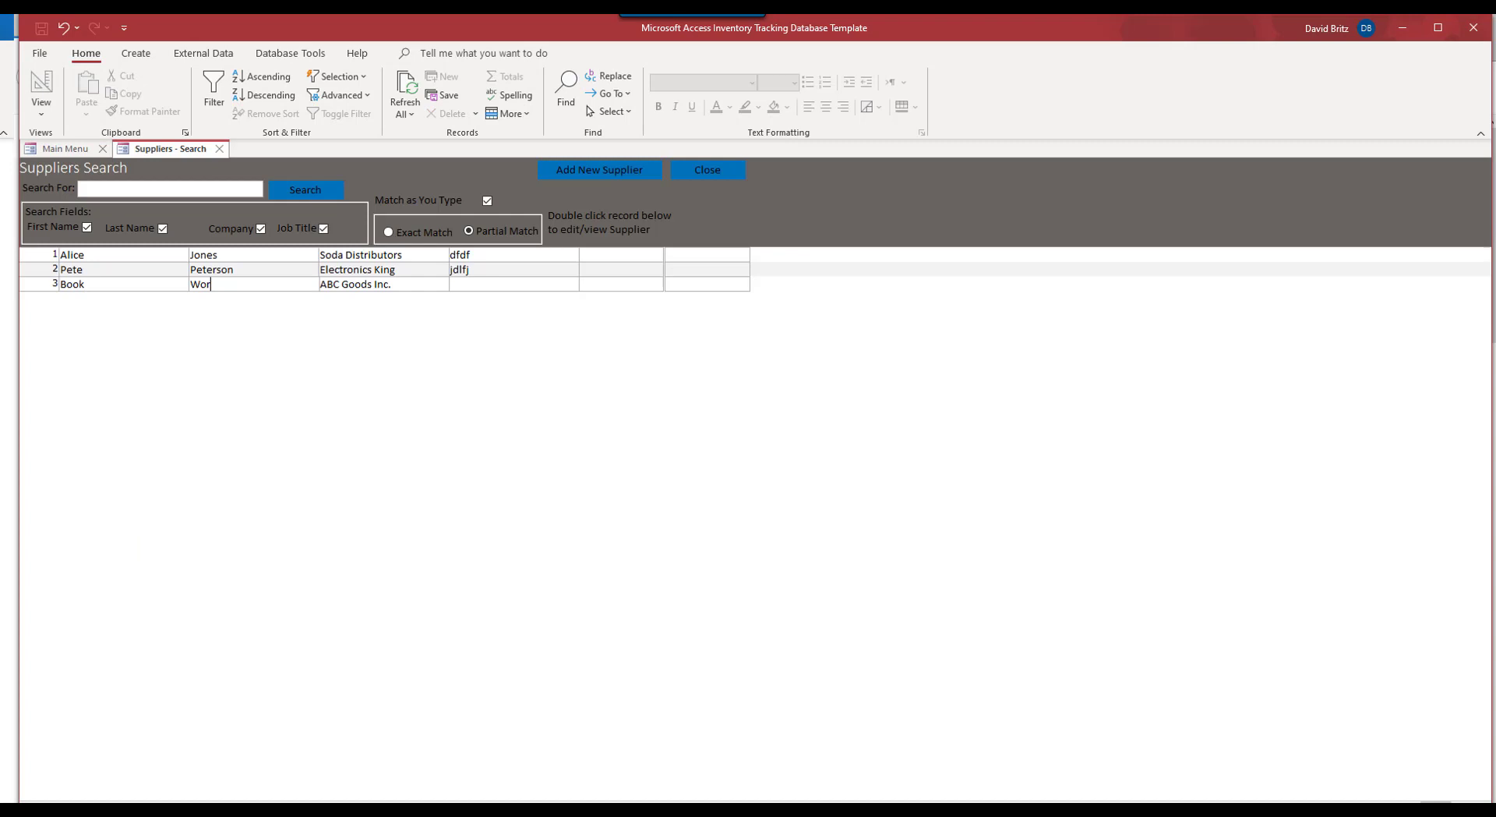
type("m")
key("Tab")
type("Bo")
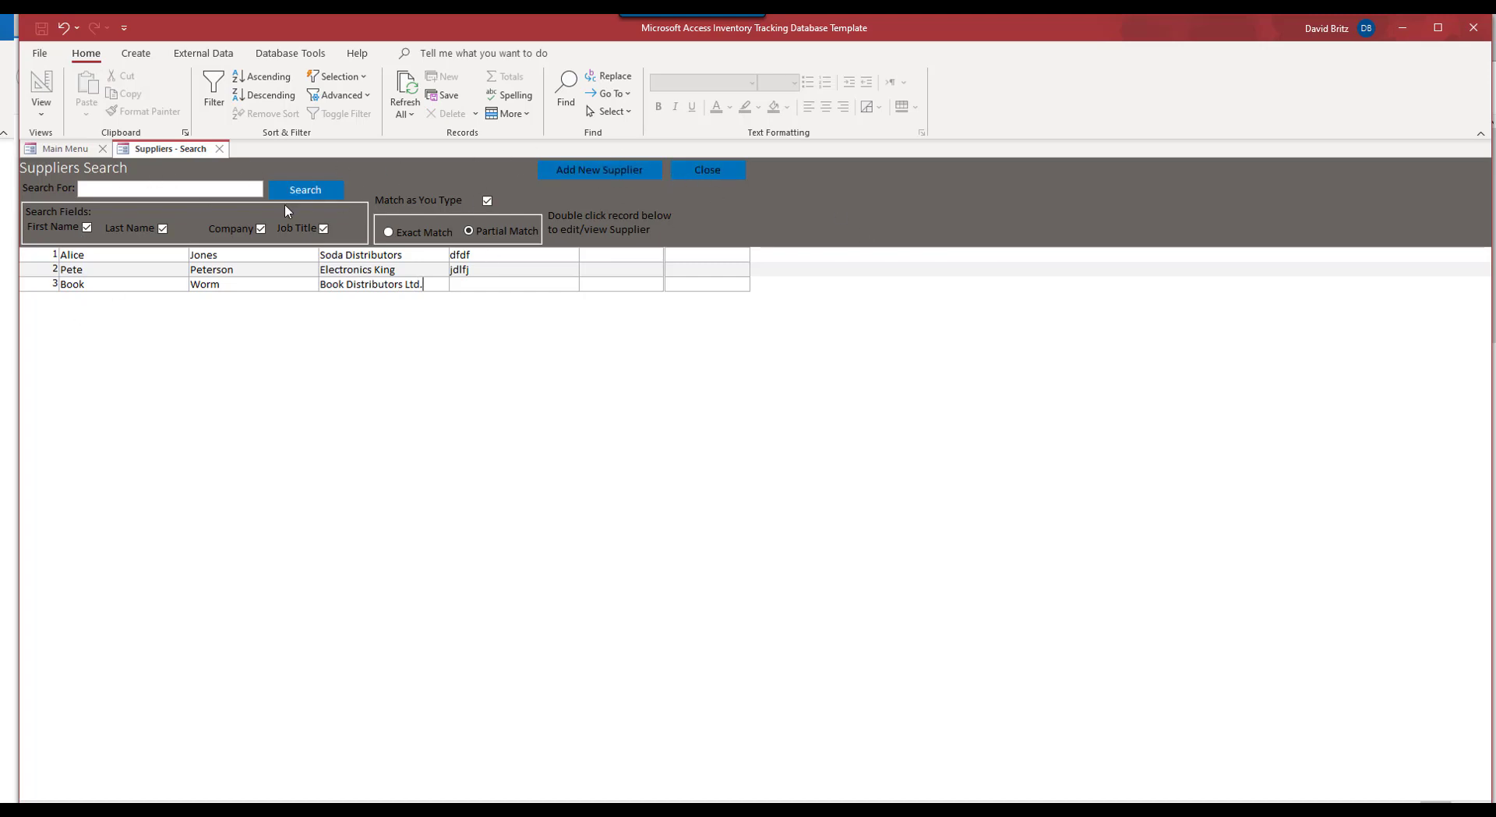
left_click(303, 191)
left_click(81, 188)
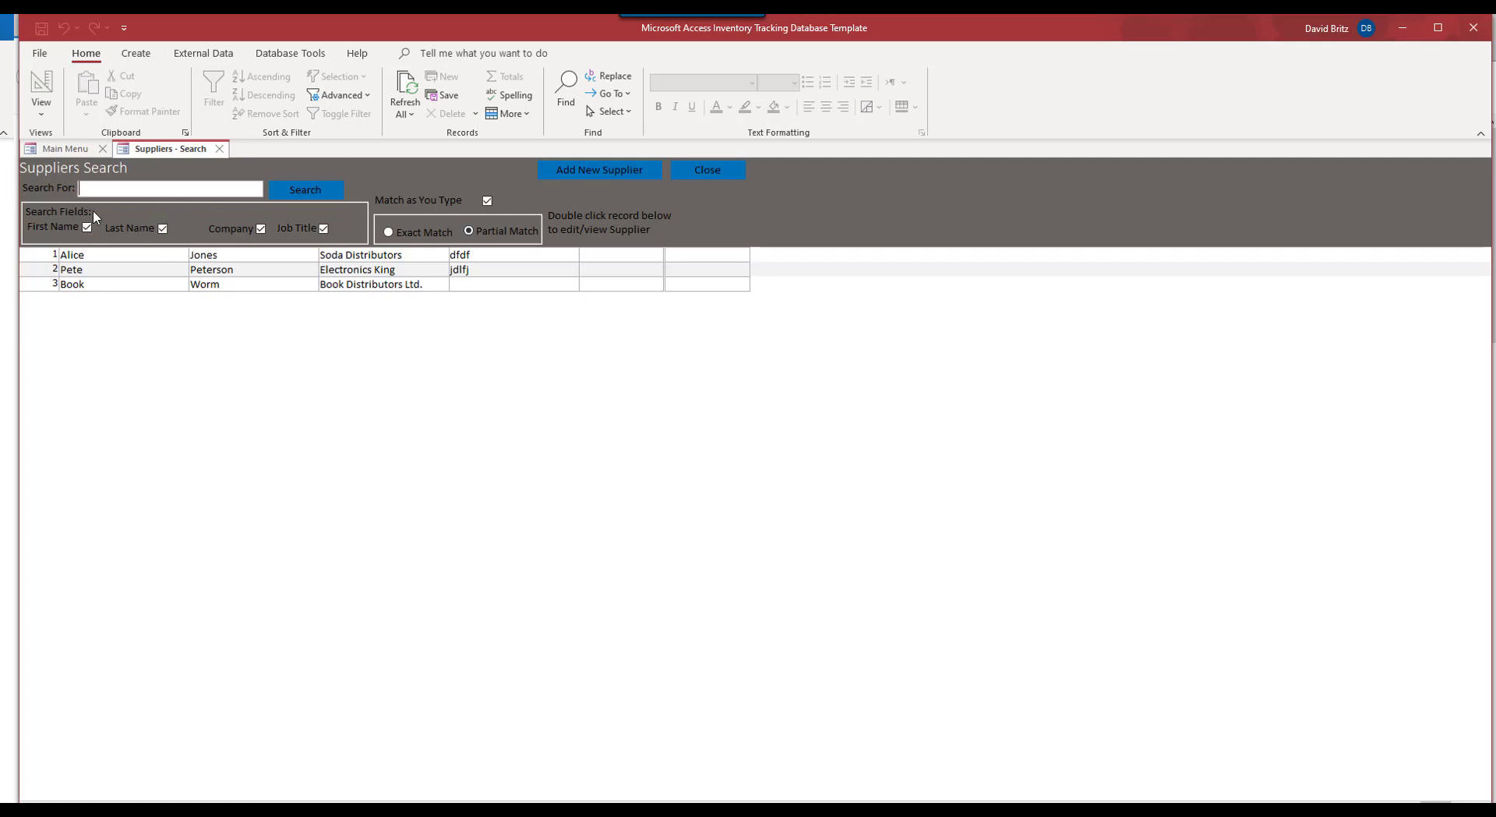
Step: Try supplier searches for 'ali' and 'a', turning off Match as You Type and toggling exact/partial matching
left_click(300, 192)
type("ali")
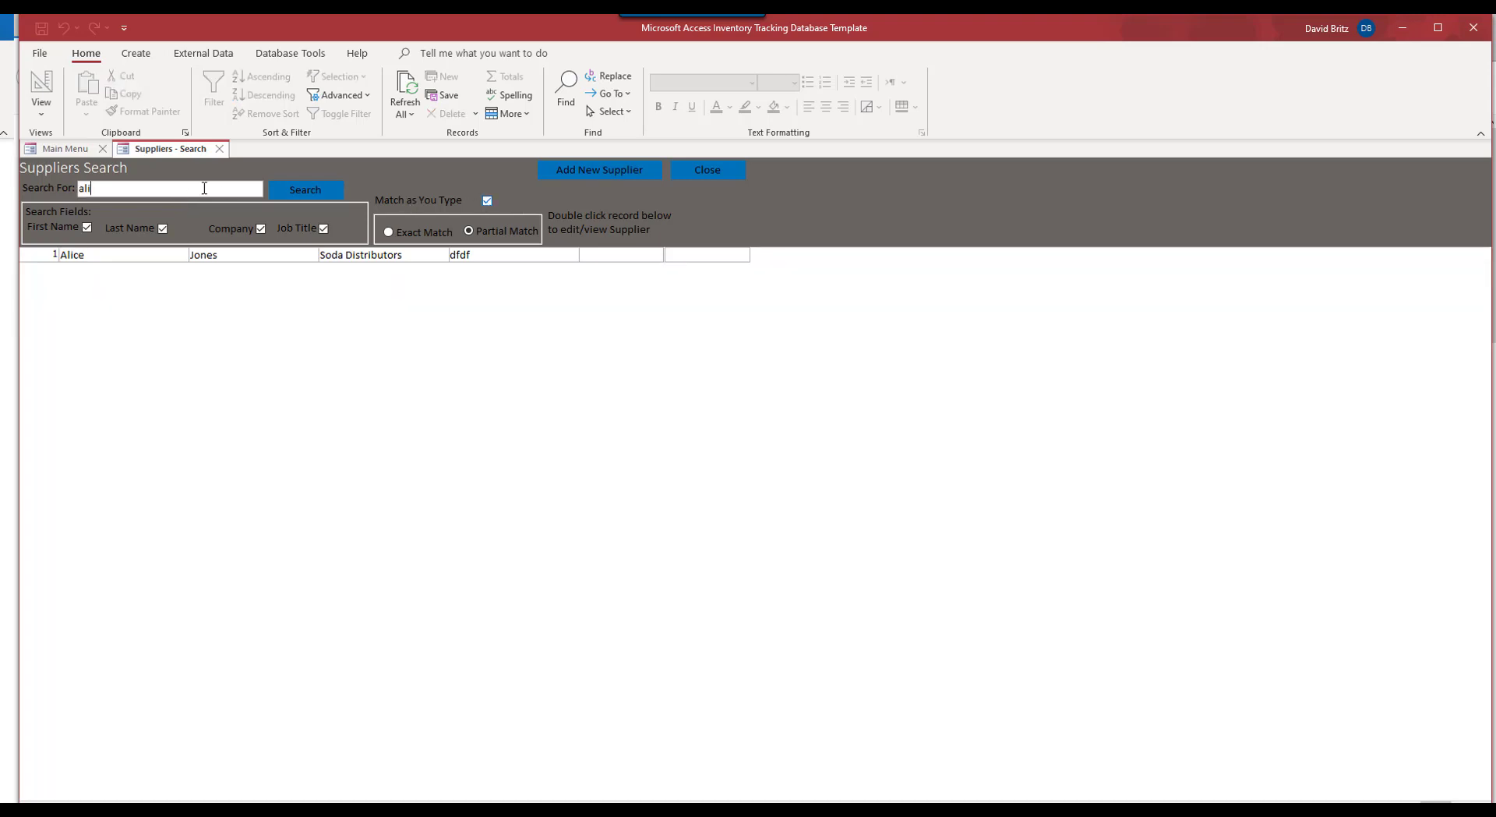
left_click(143, 191)
key("BackSpace")
key("BackSpace")
key("BackSpace")
left_click(292, 192)
left_click(159, 187)
type("a")
left_click(486, 201)
left_click(303, 195)
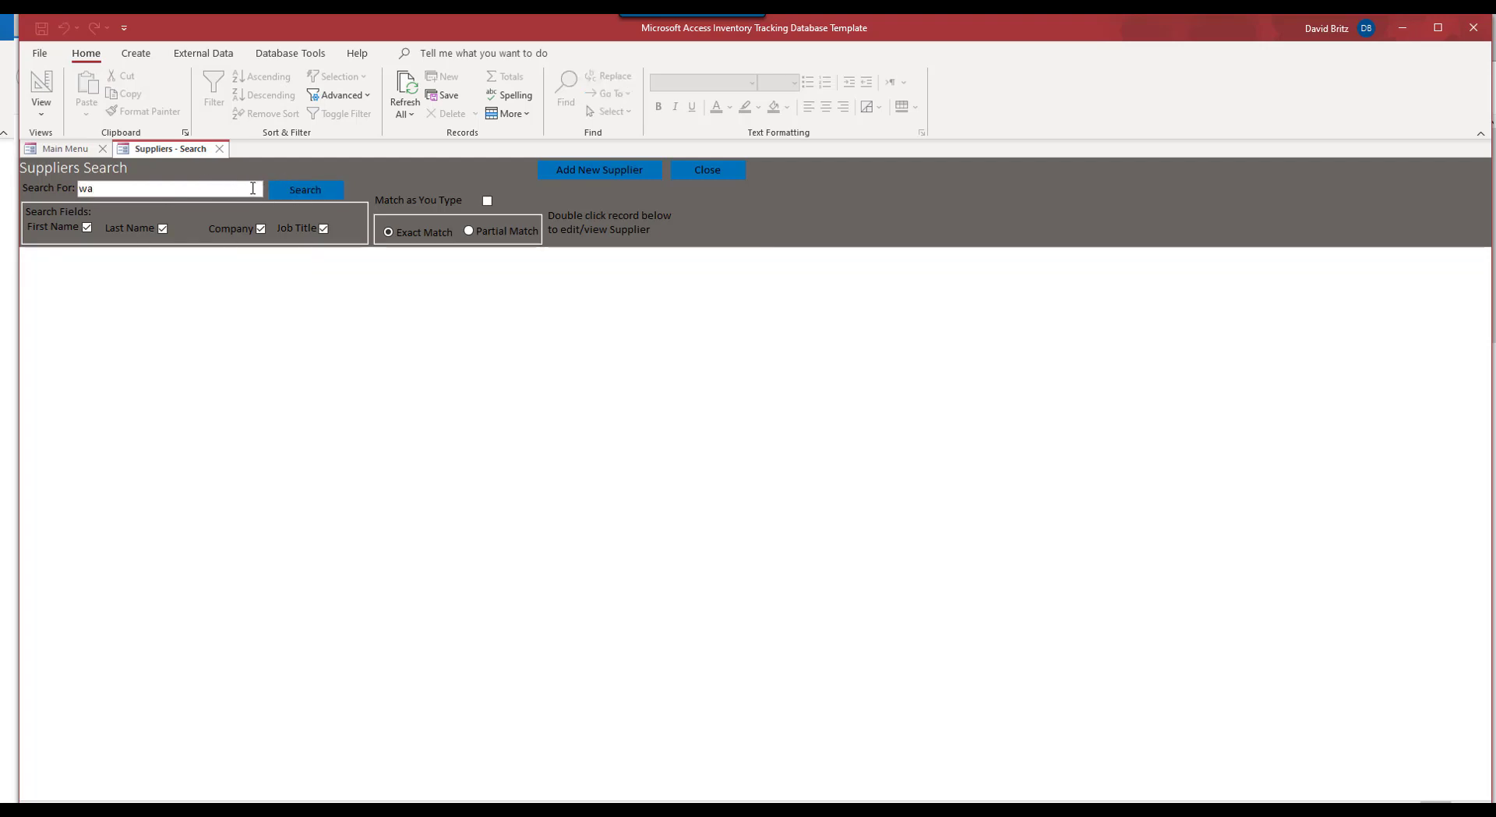
type("s")
left_click(470, 232)
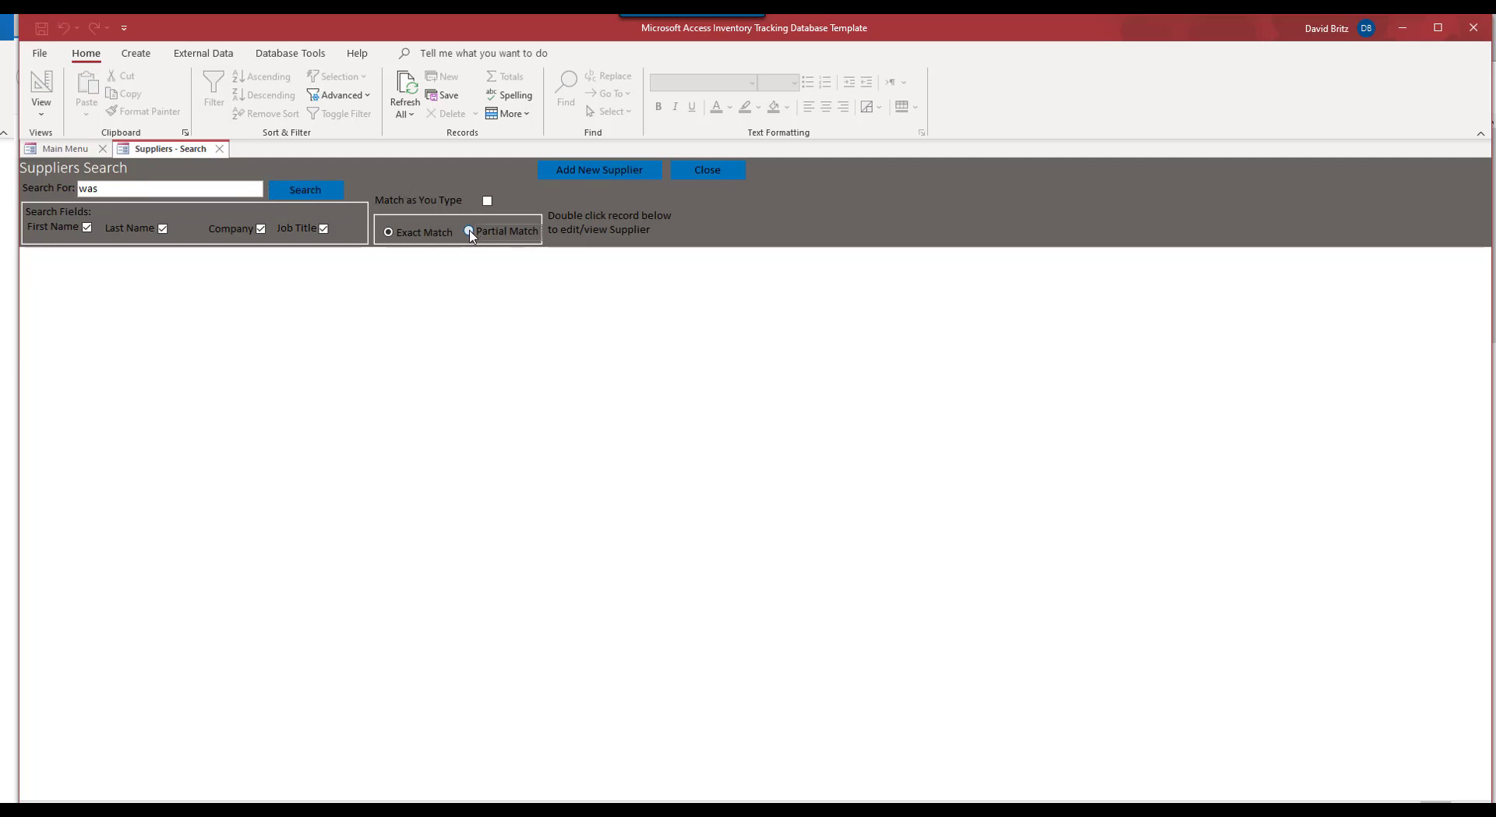
left_click(326, 190)
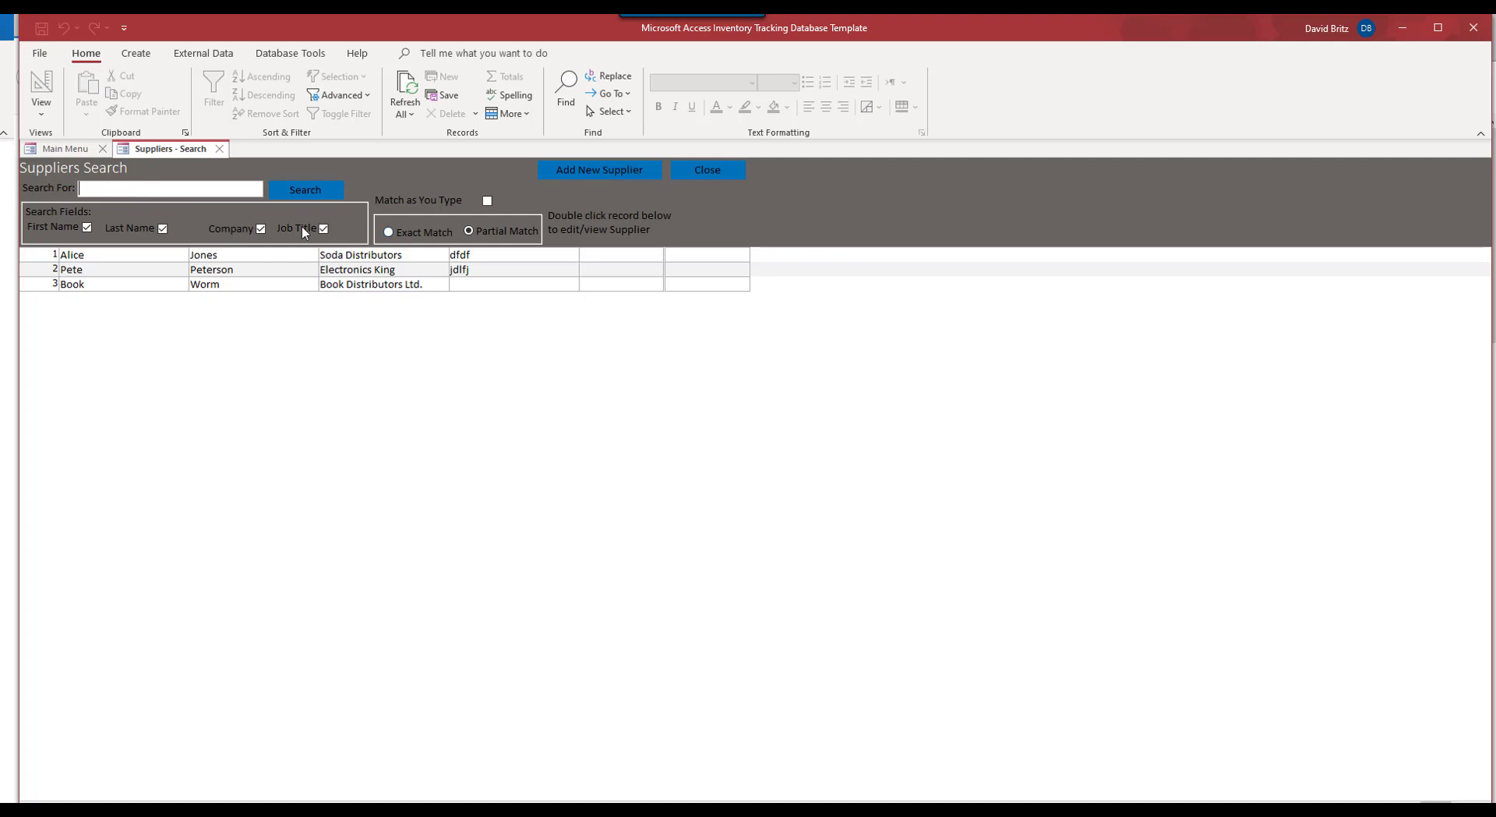
Step: Exclude Company and Job Title, search for 'wo', and open the Book Worm supplier's details
left_click(261, 228)
left_click(324, 229)
left_click(209, 187)
left_click(279, 195)
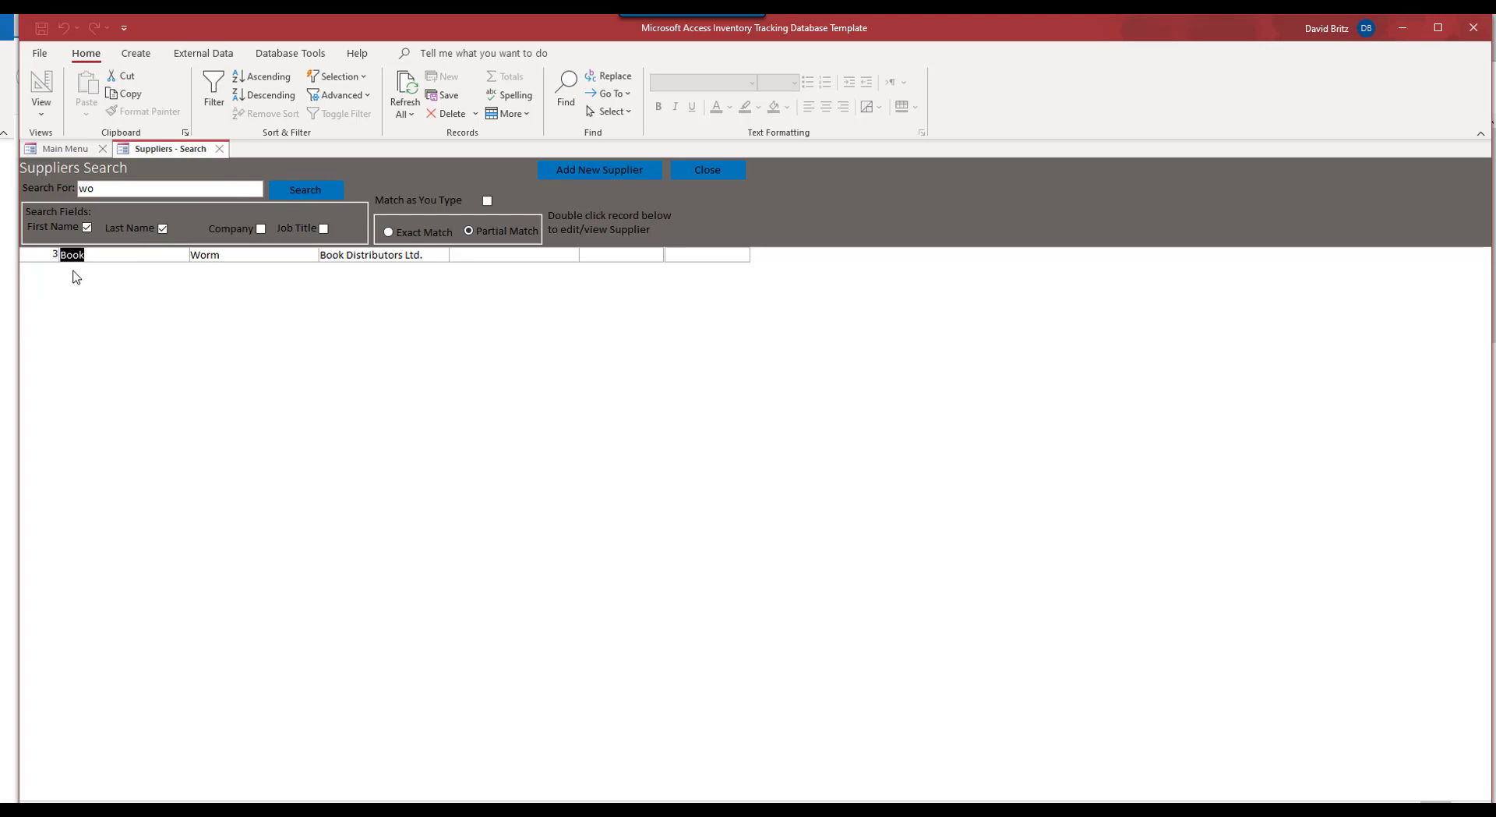
double_click(82, 255)
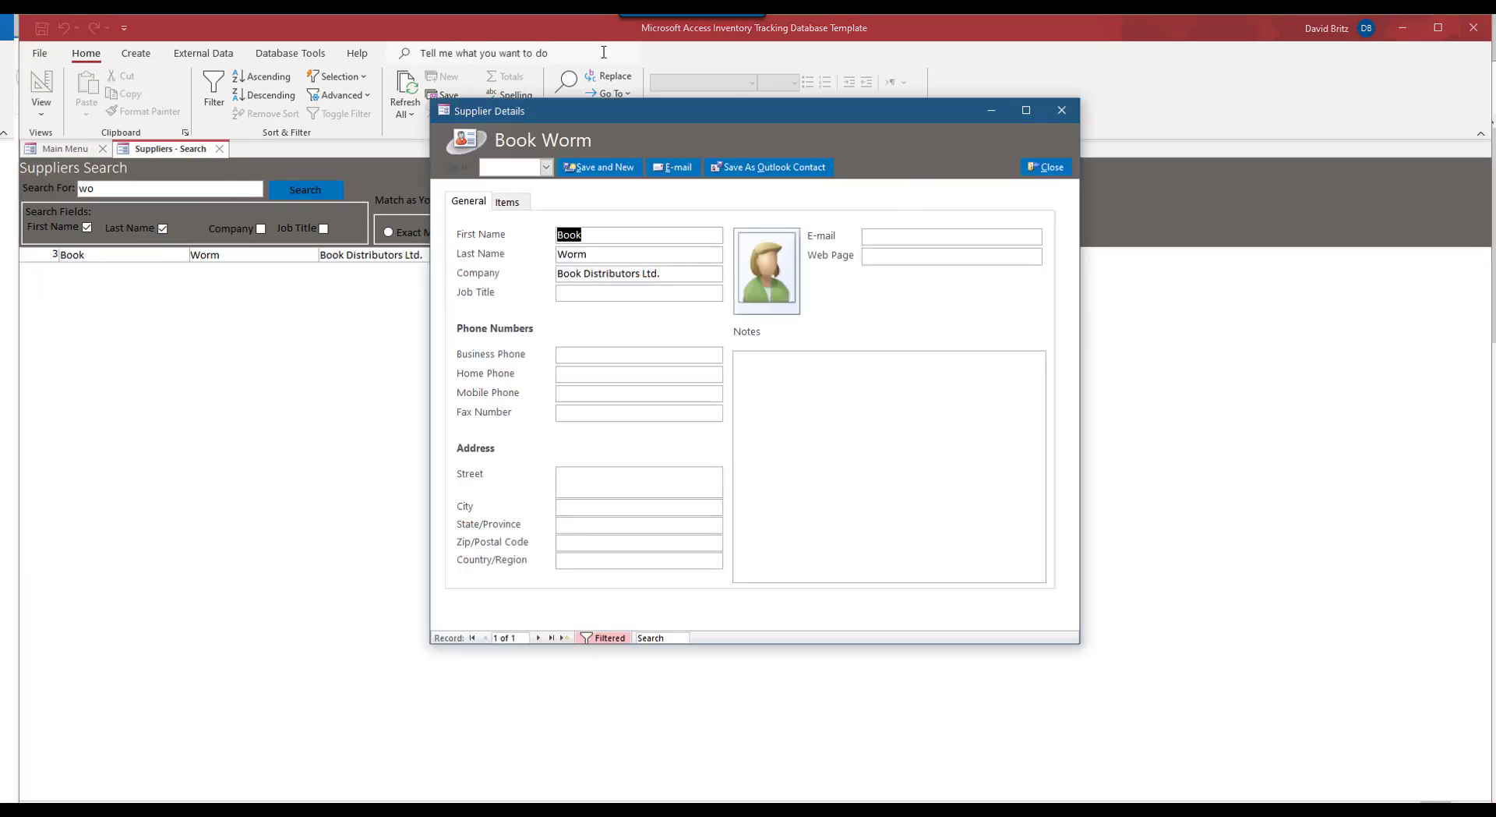
left_click(1048, 166)
Step: Close Suppliers Search and list the two existing items in Inventory Search
left_click(718, 170)
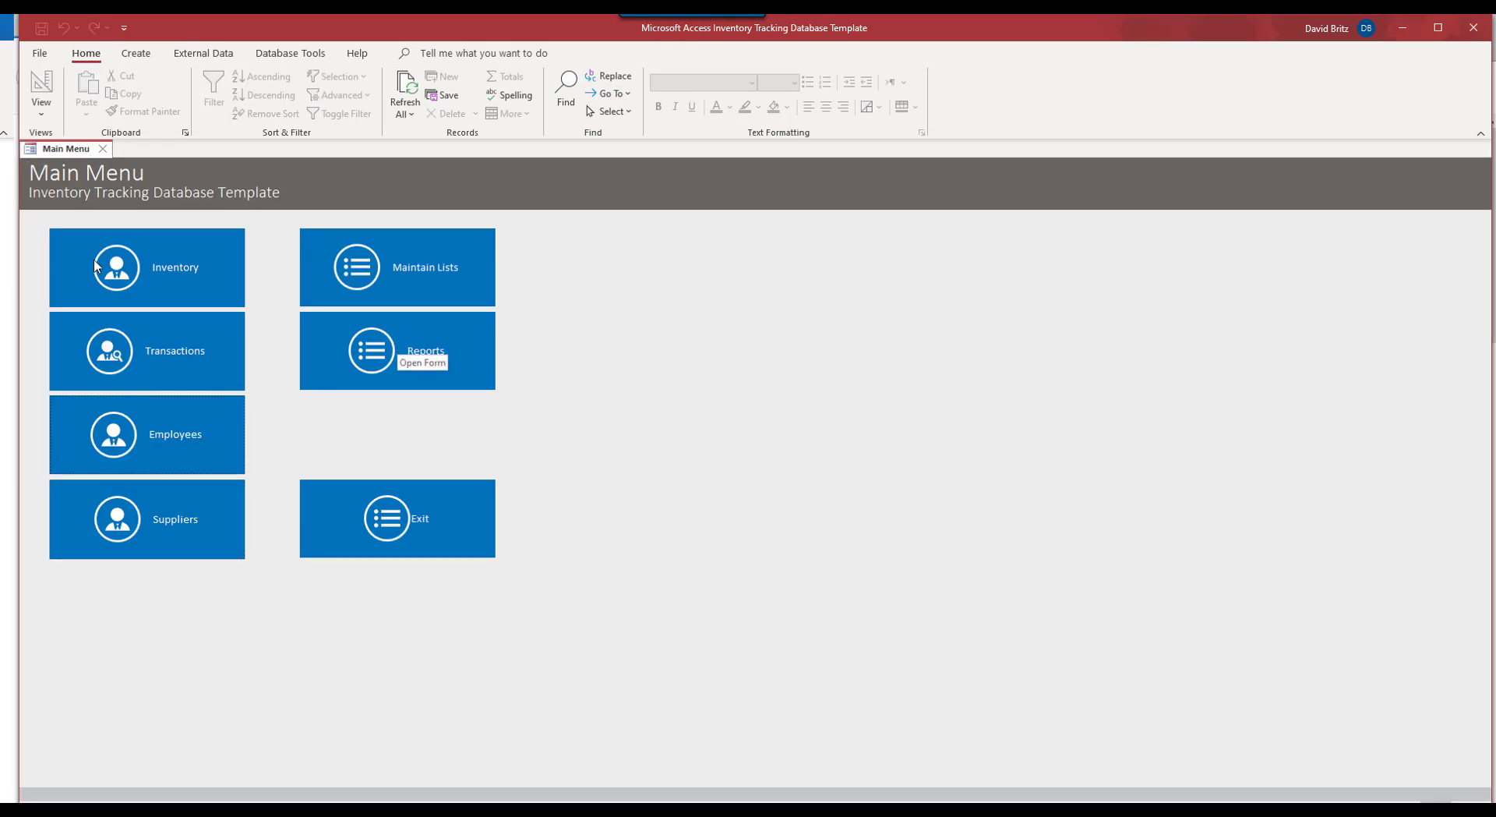
left_click(117, 268)
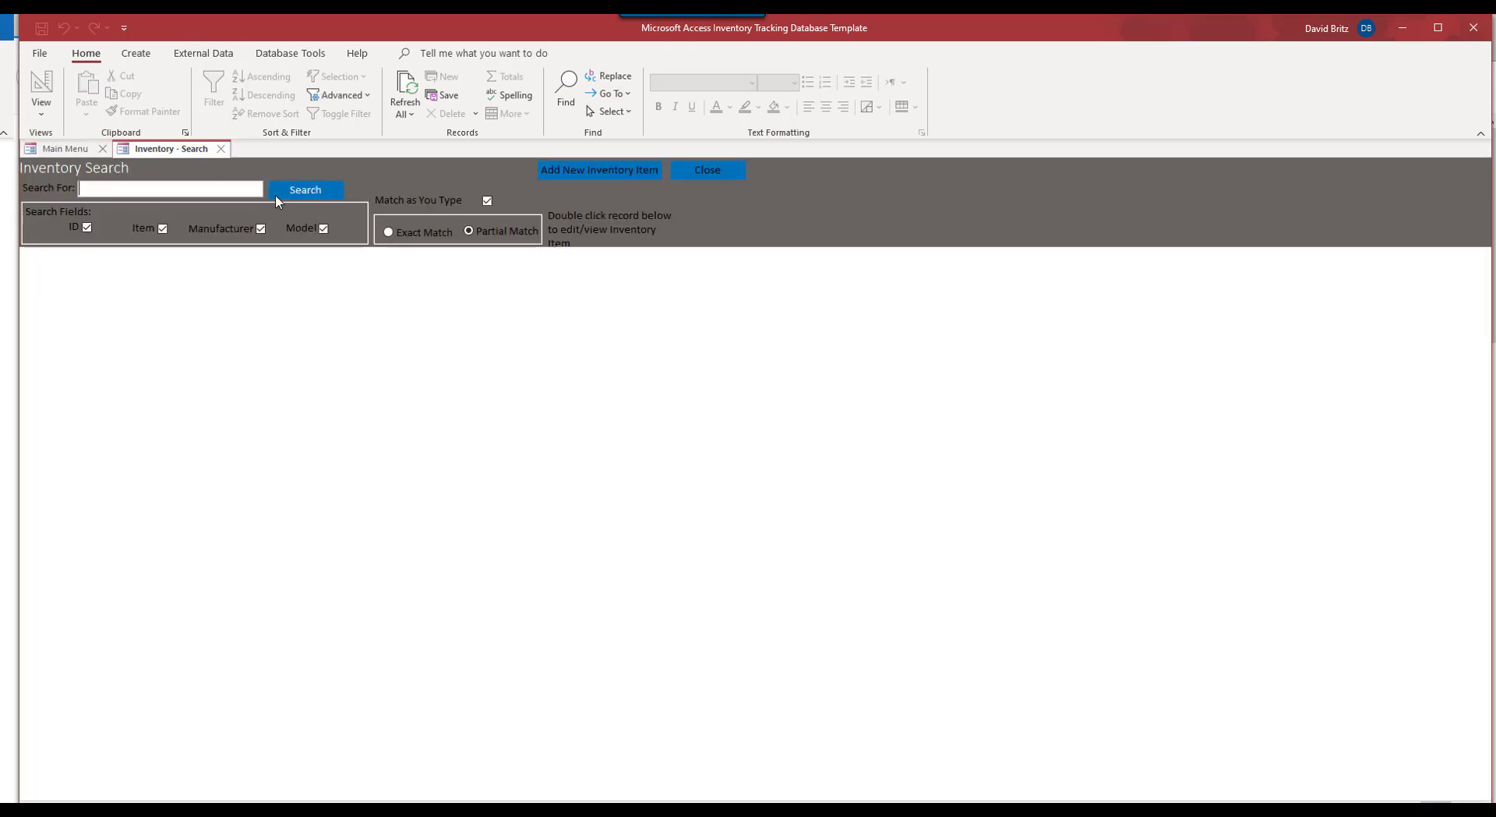
left_click(283, 191)
left_click(229, 256)
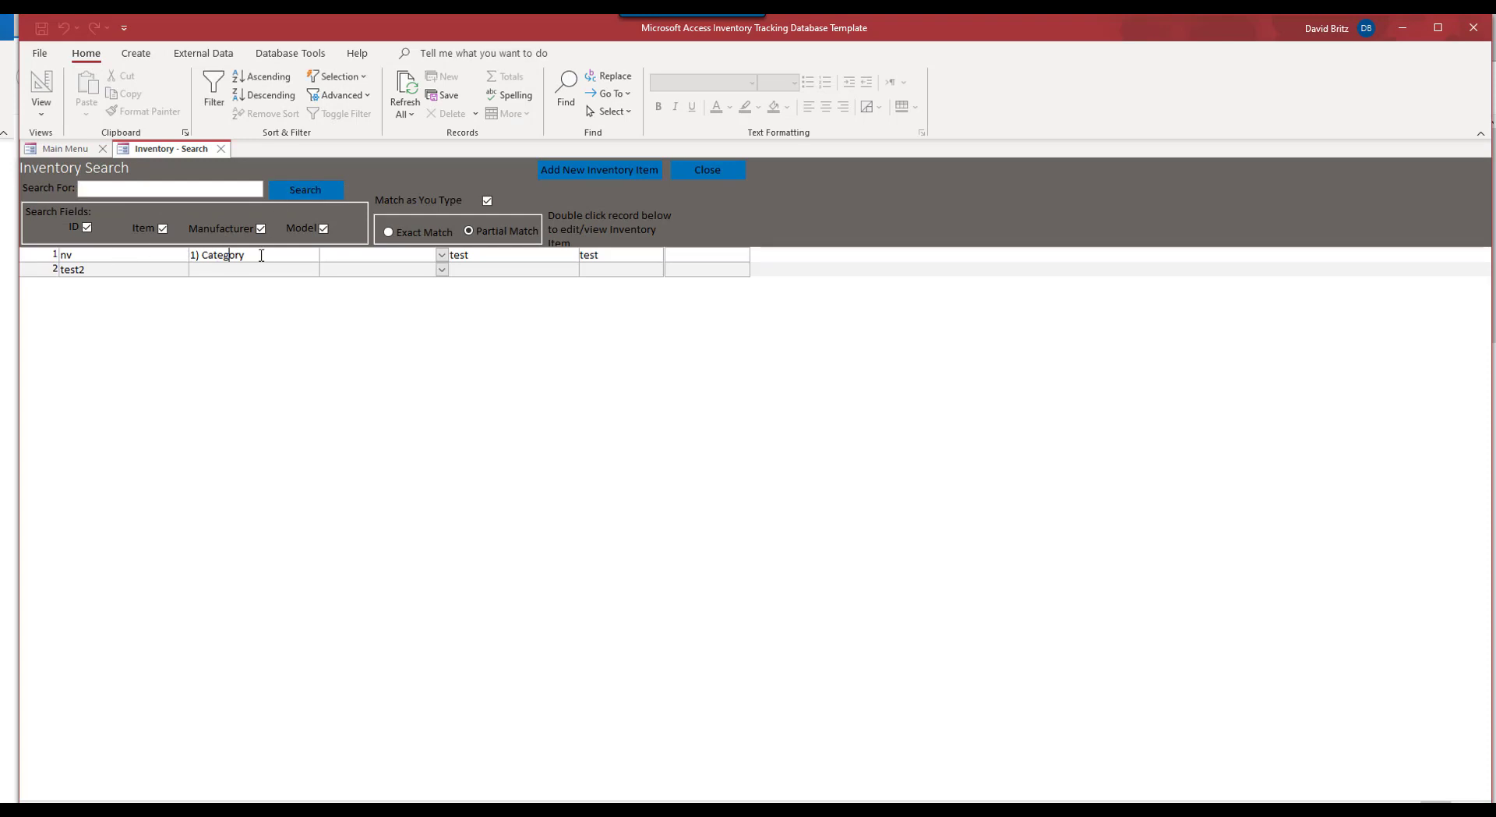
Step: Add the item 'A Very Good Book' with 1) Category, Location 1 and supplier Book Worm
left_click(596, 171)
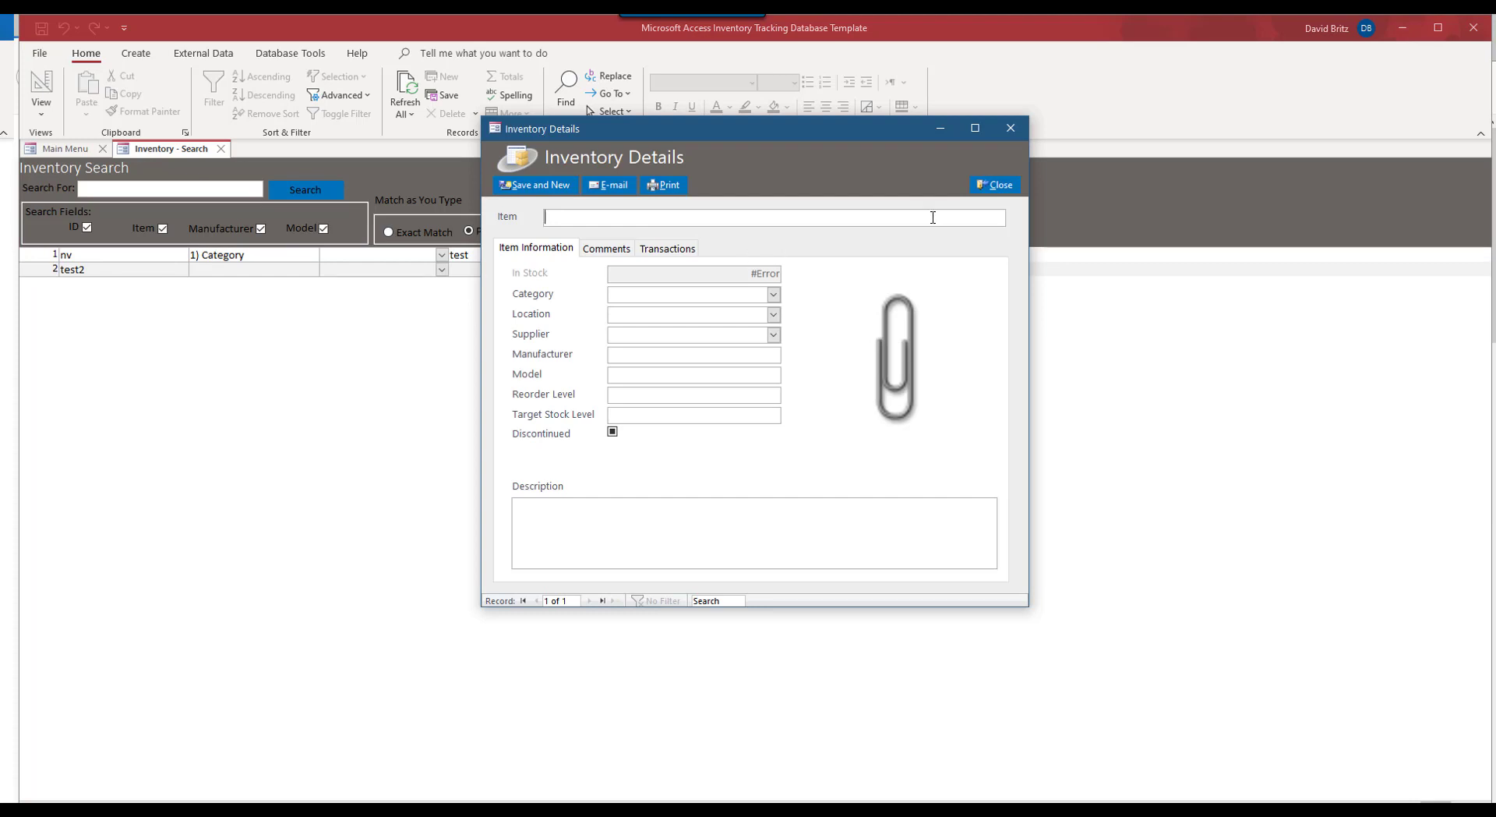
type("A Very Good Book")
left_click(719, 295)
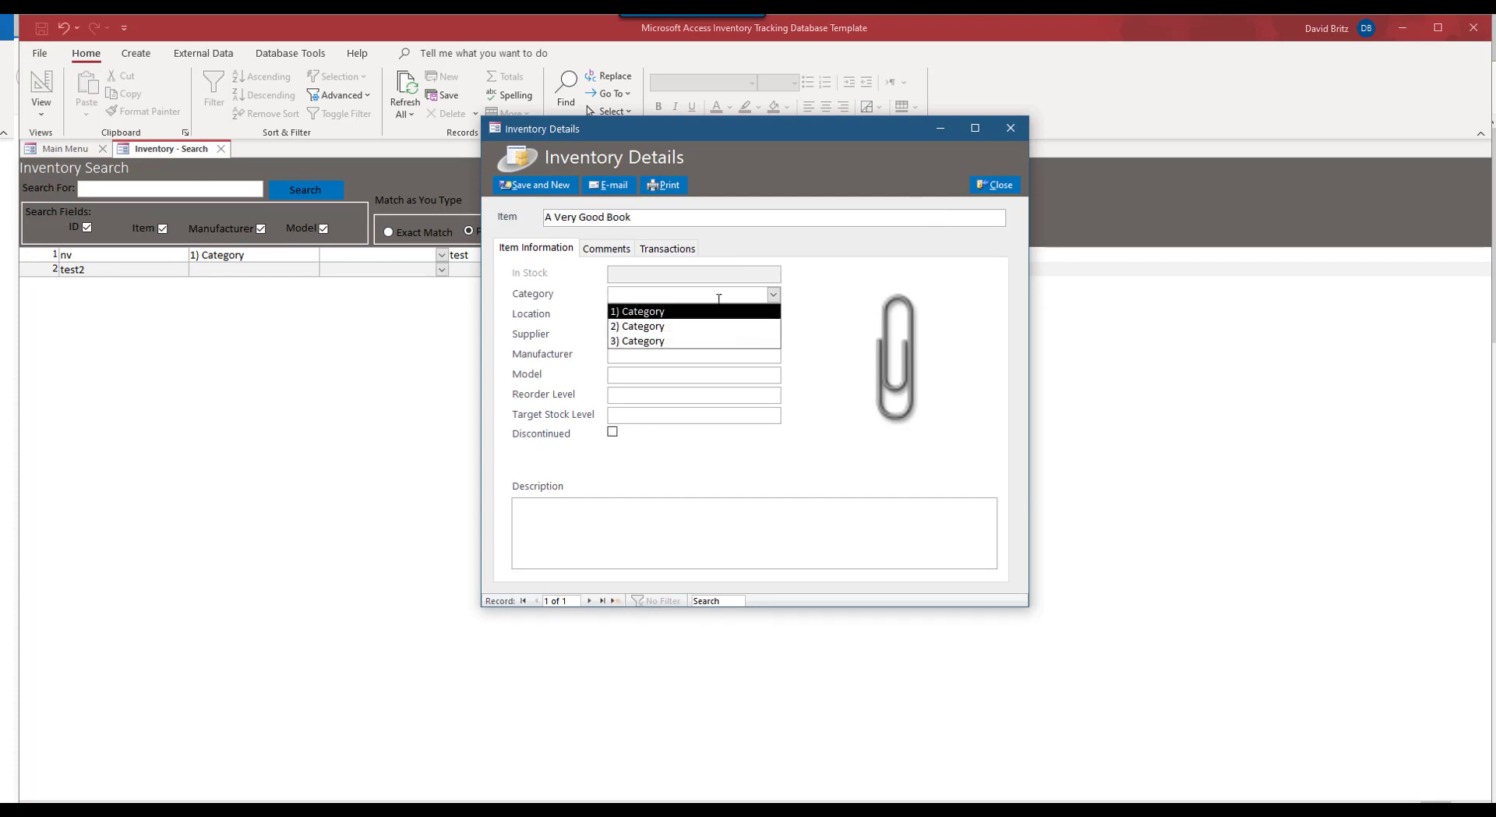
left_click(661, 312)
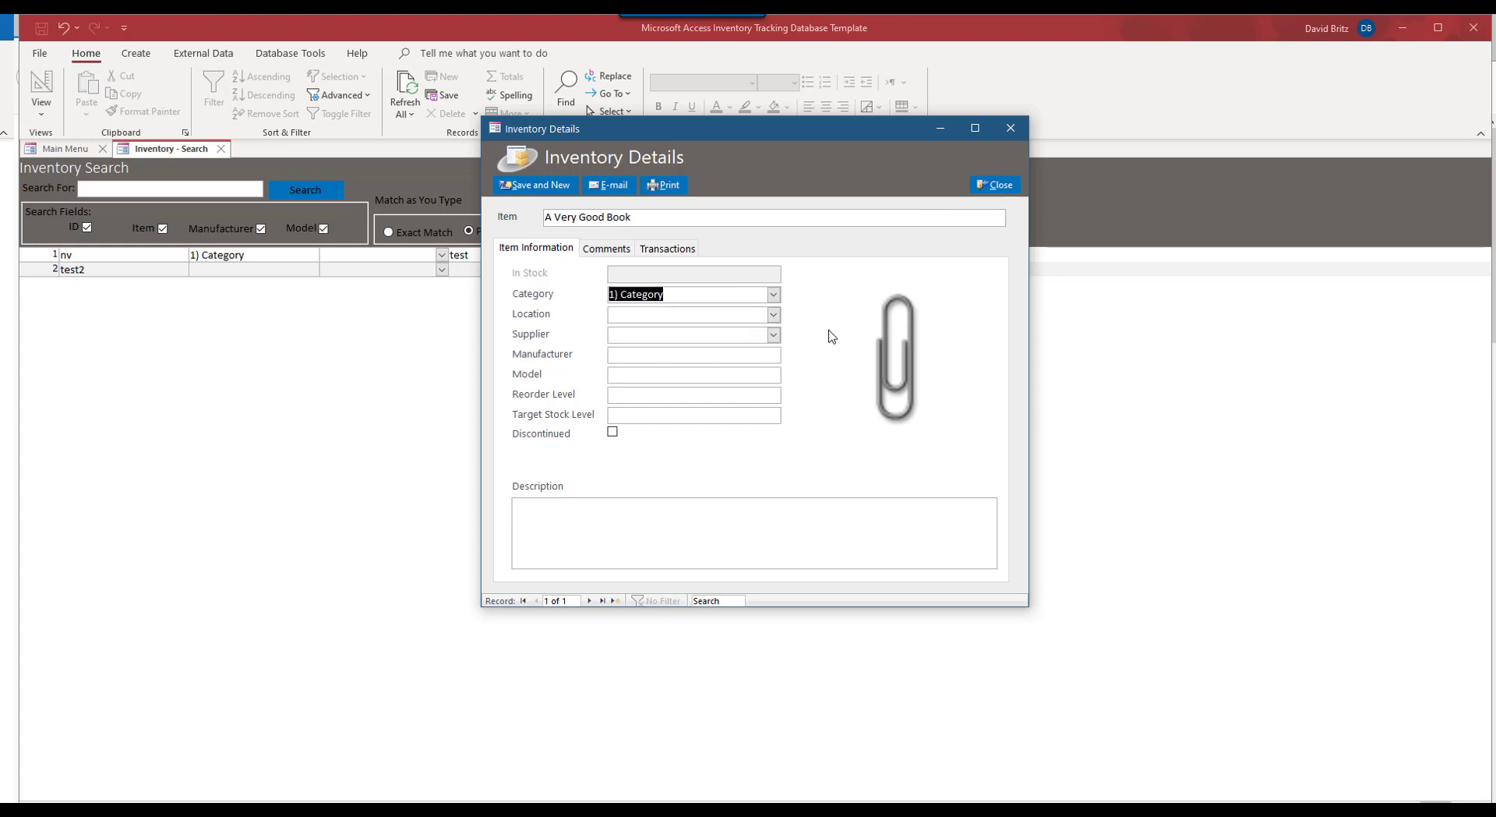
left_click(775, 315)
left_click(777, 331)
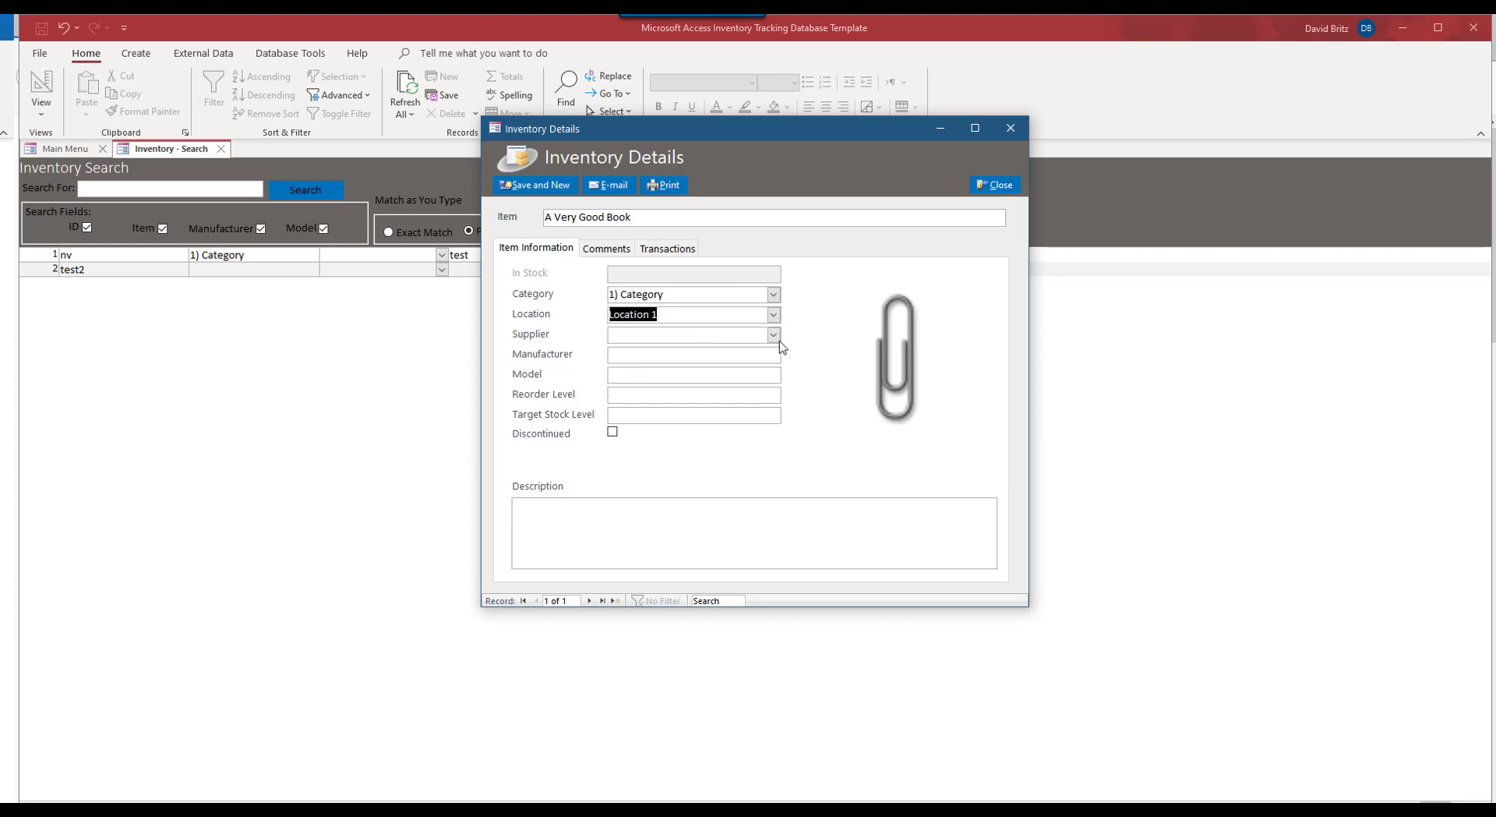
left_click(775, 336)
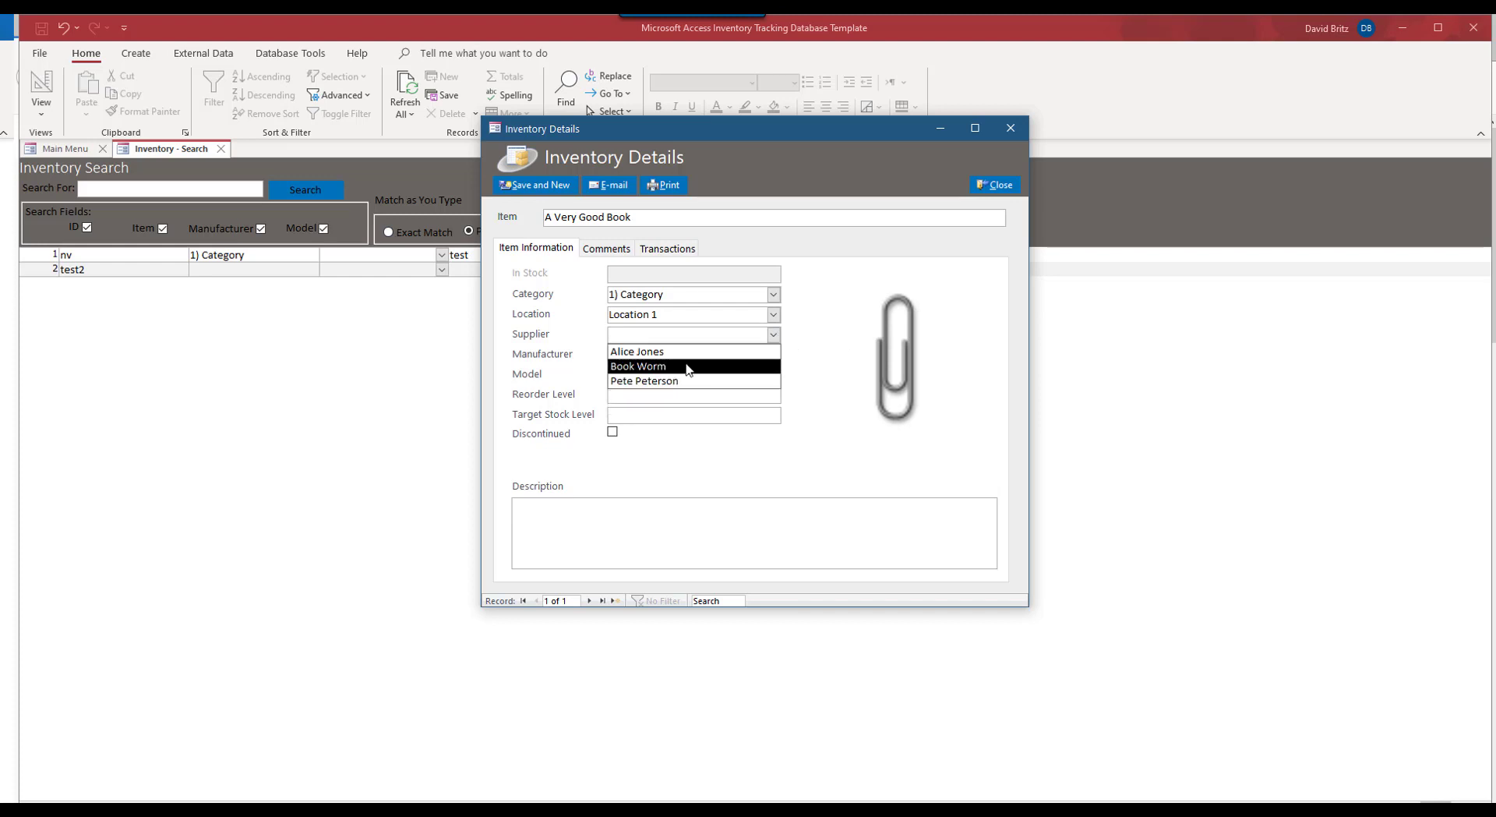
left_click(689, 367)
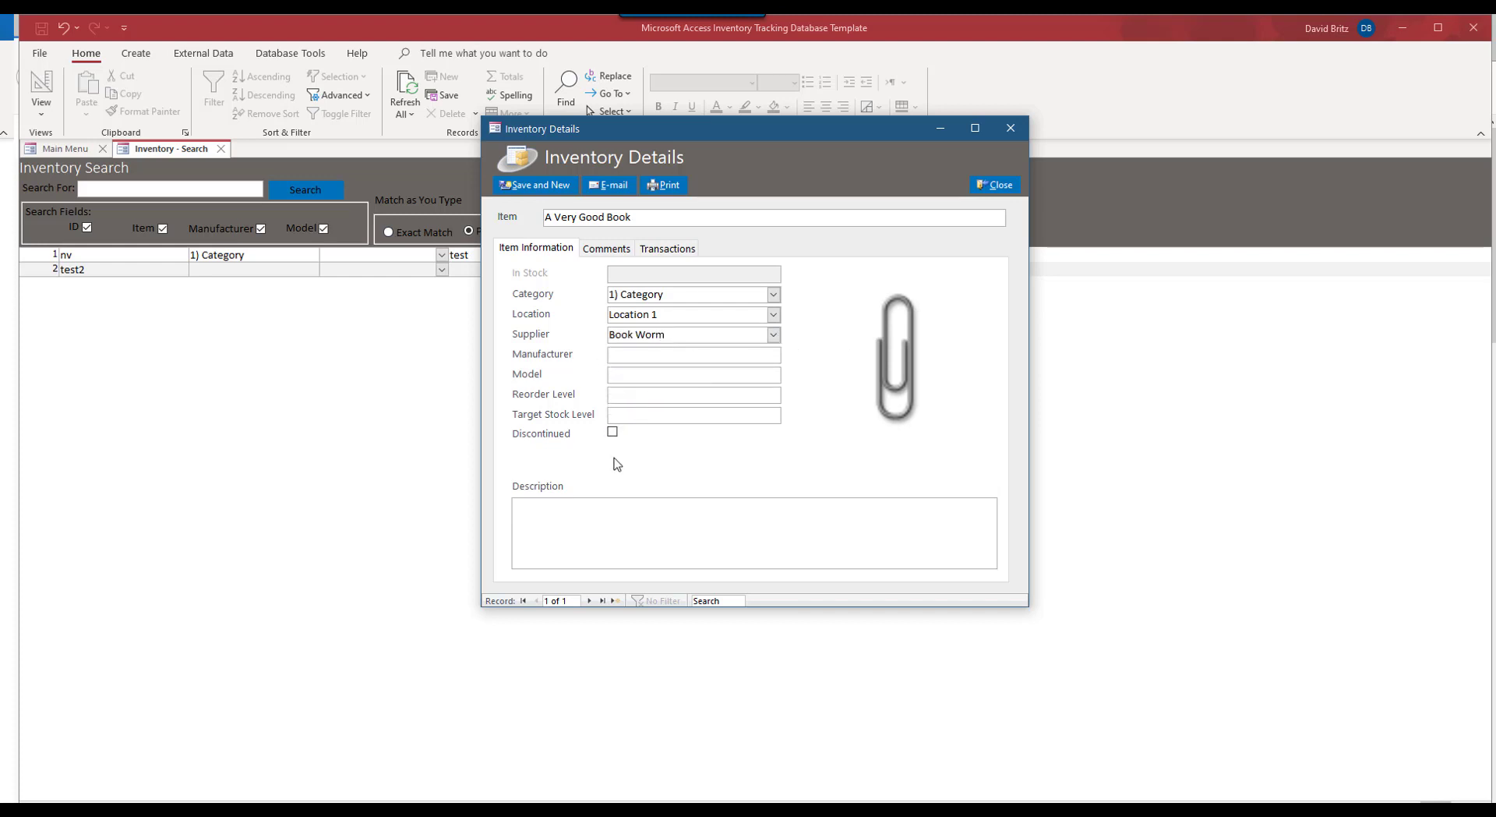
key("Tab")
left_click(714, 521)
Step: Save the book, then enter 'Lemonade 6 pack' with 3) Category, Location 3 and the first supplier
left_click(521, 190)
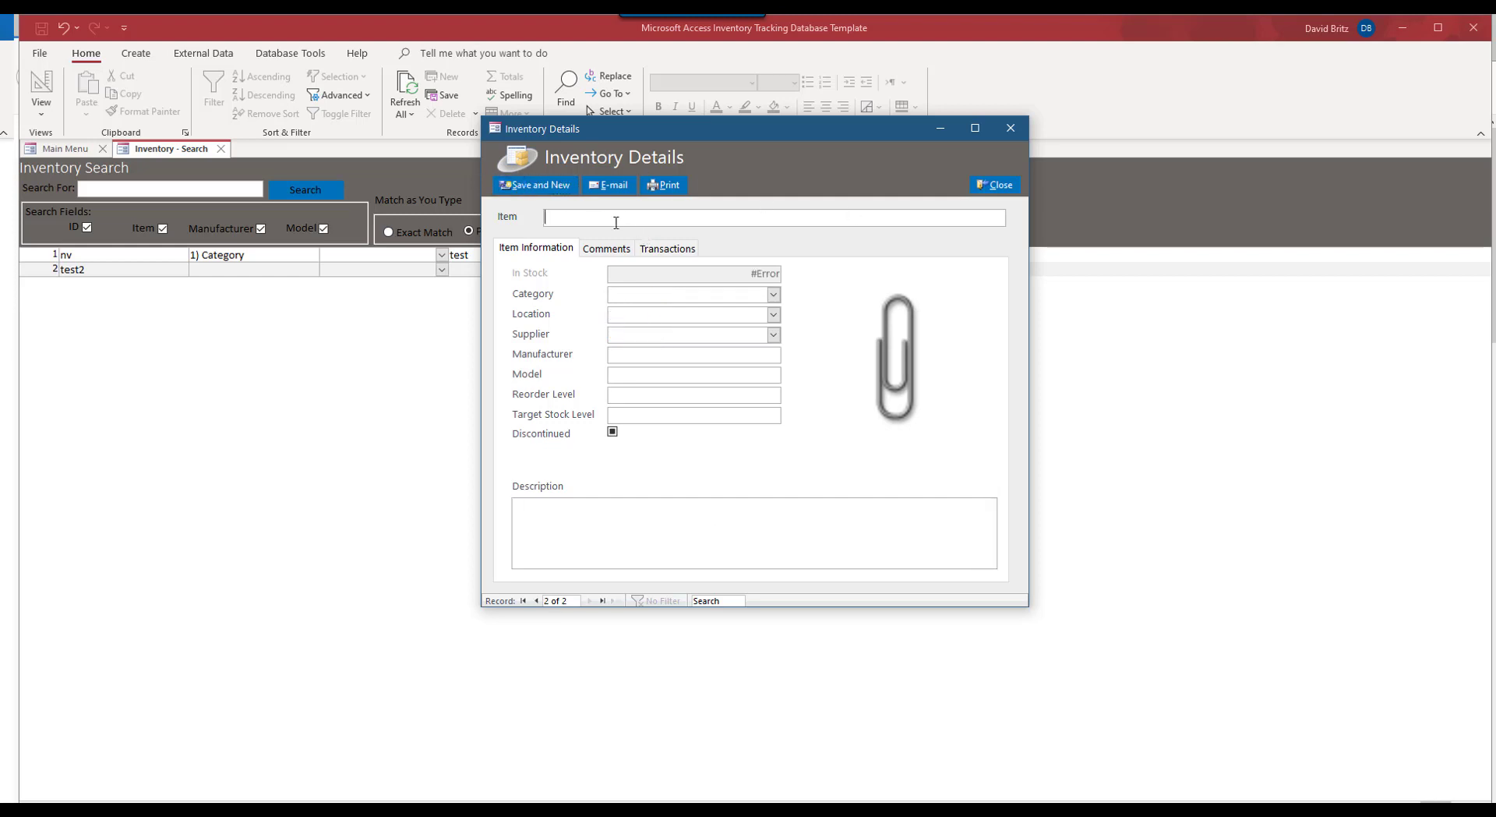
type("Lemonade 6 pack")
left_click(773, 294)
left_click(692, 340)
left_click(774, 314)
left_click(695, 360)
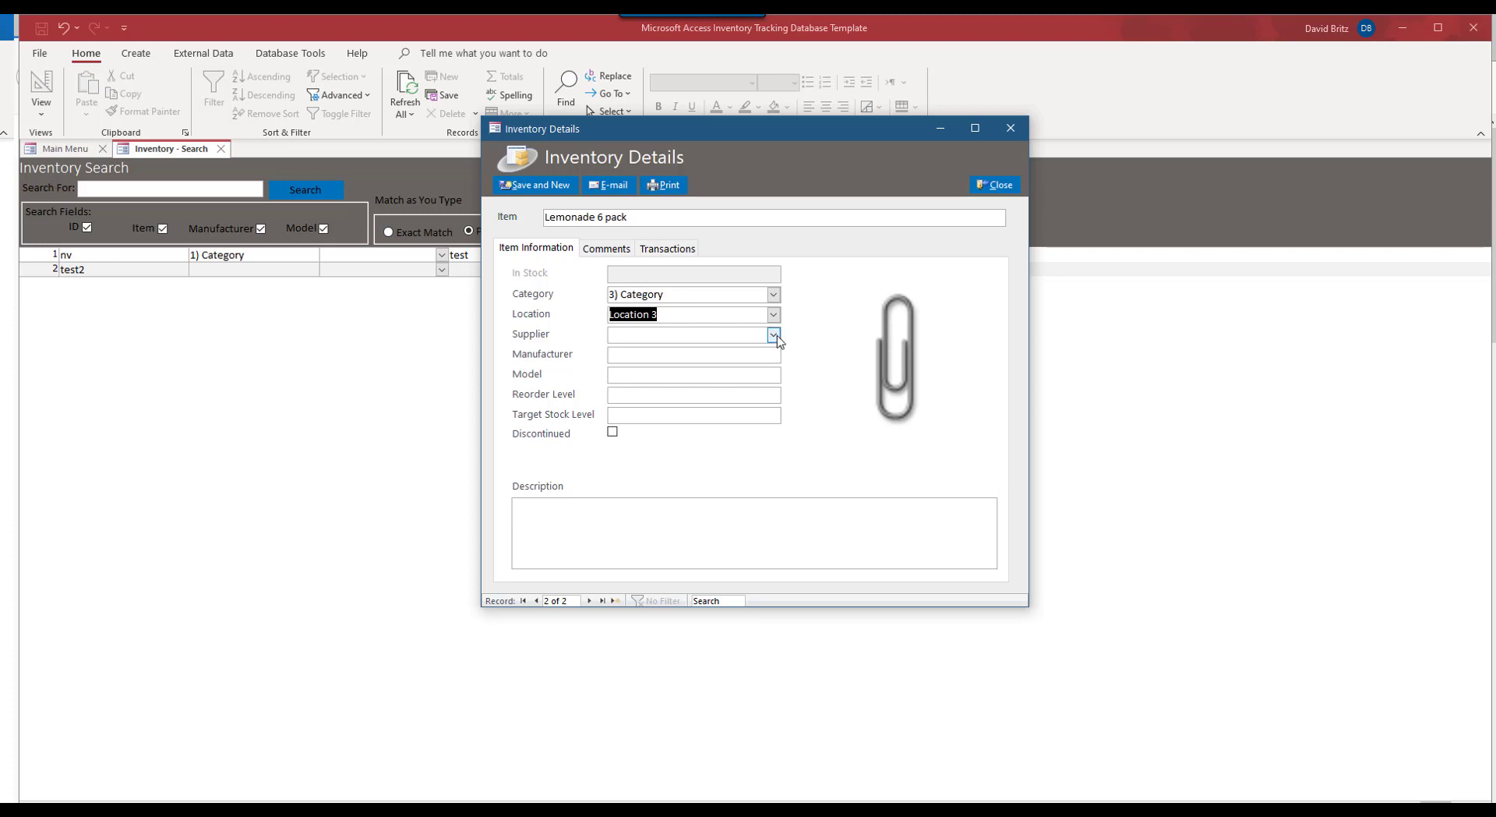
left_click(773, 335)
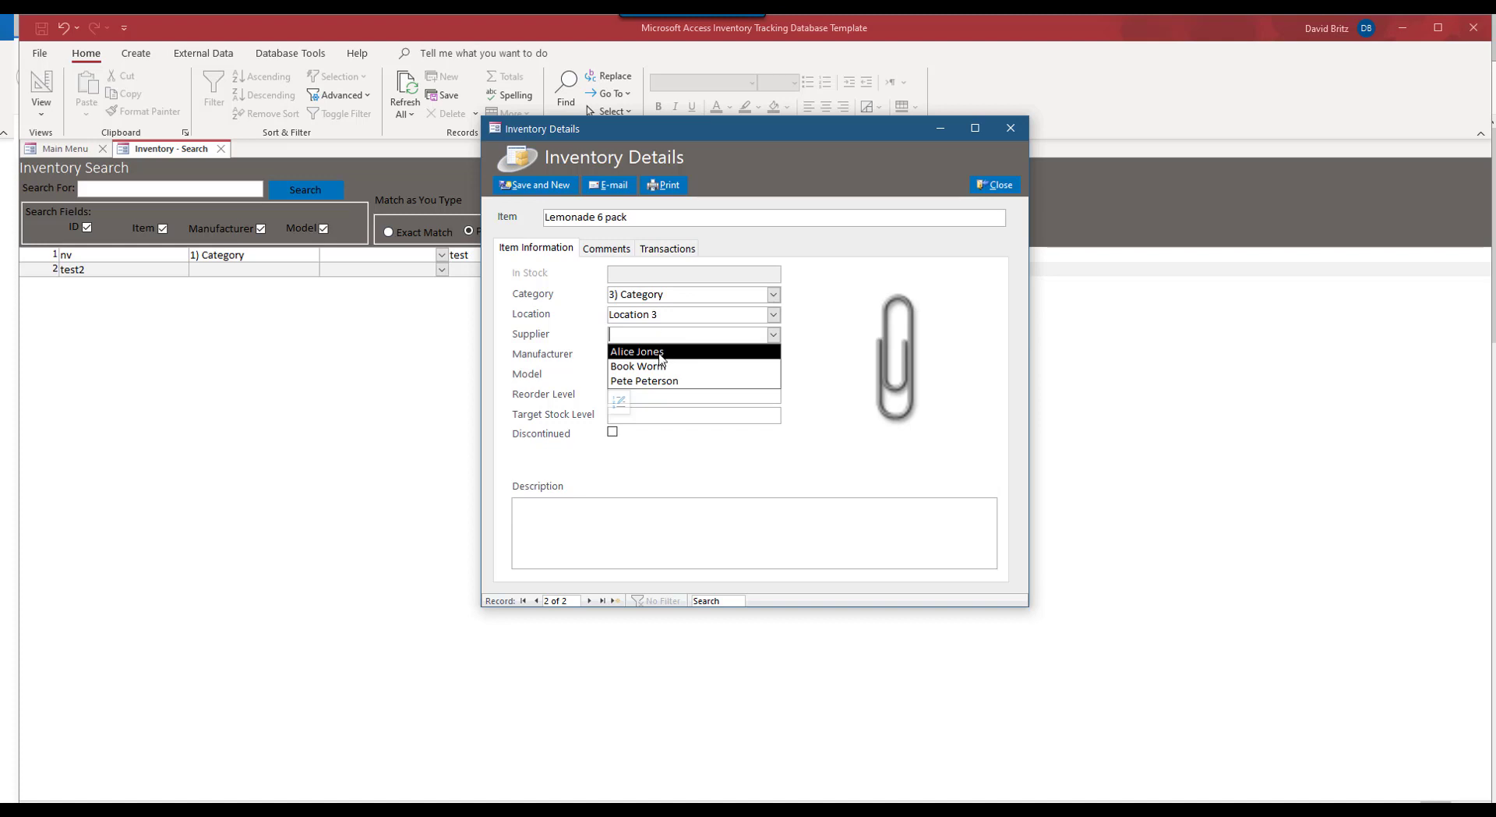
left_click(659, 352)
left_click(657, 355)
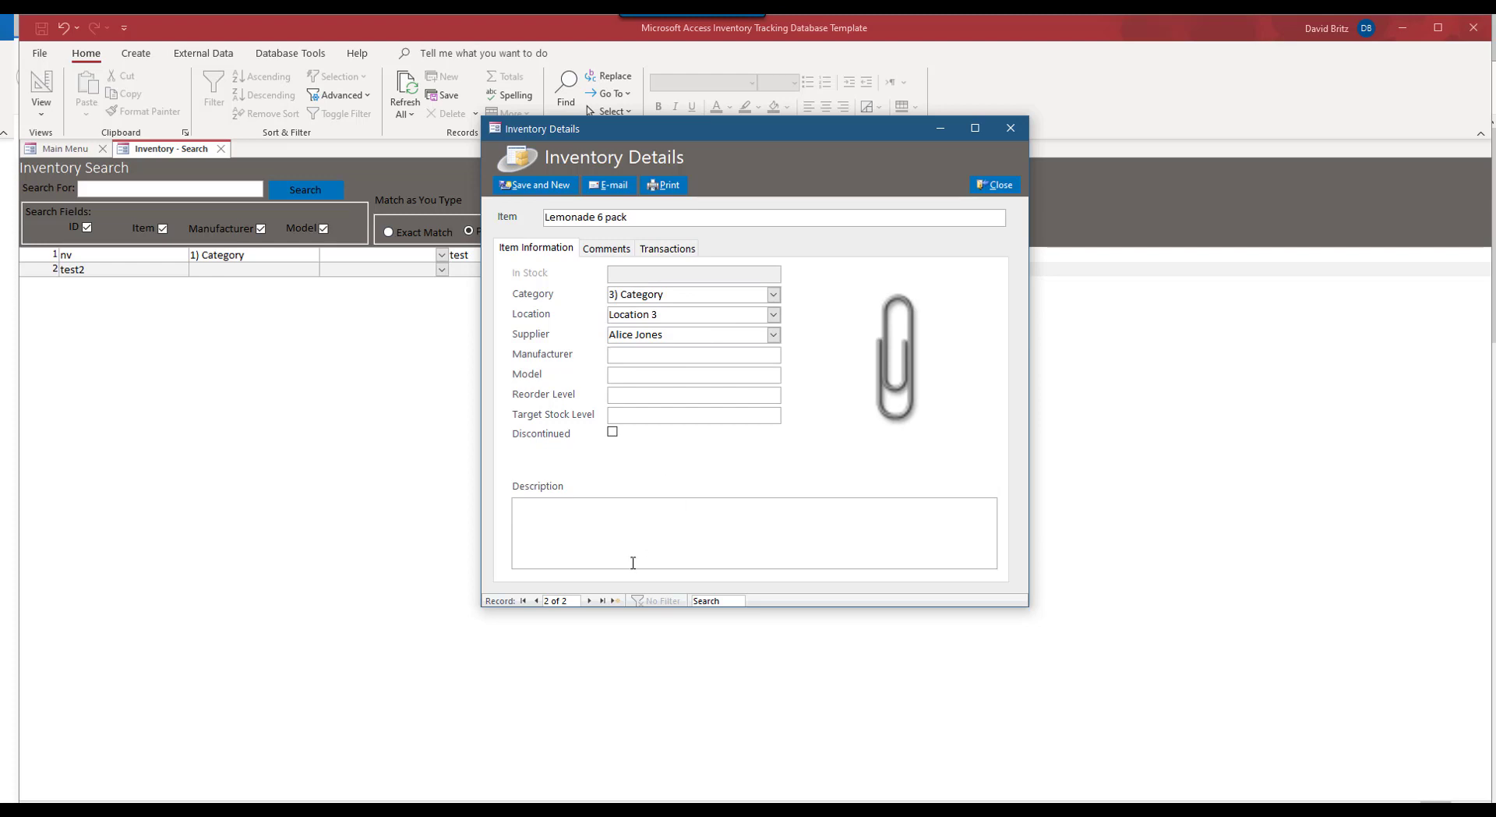
left_click(632, 538)
Step: Close the item details and refresh Inventory Search to show both new items
left_click(1000, 187)
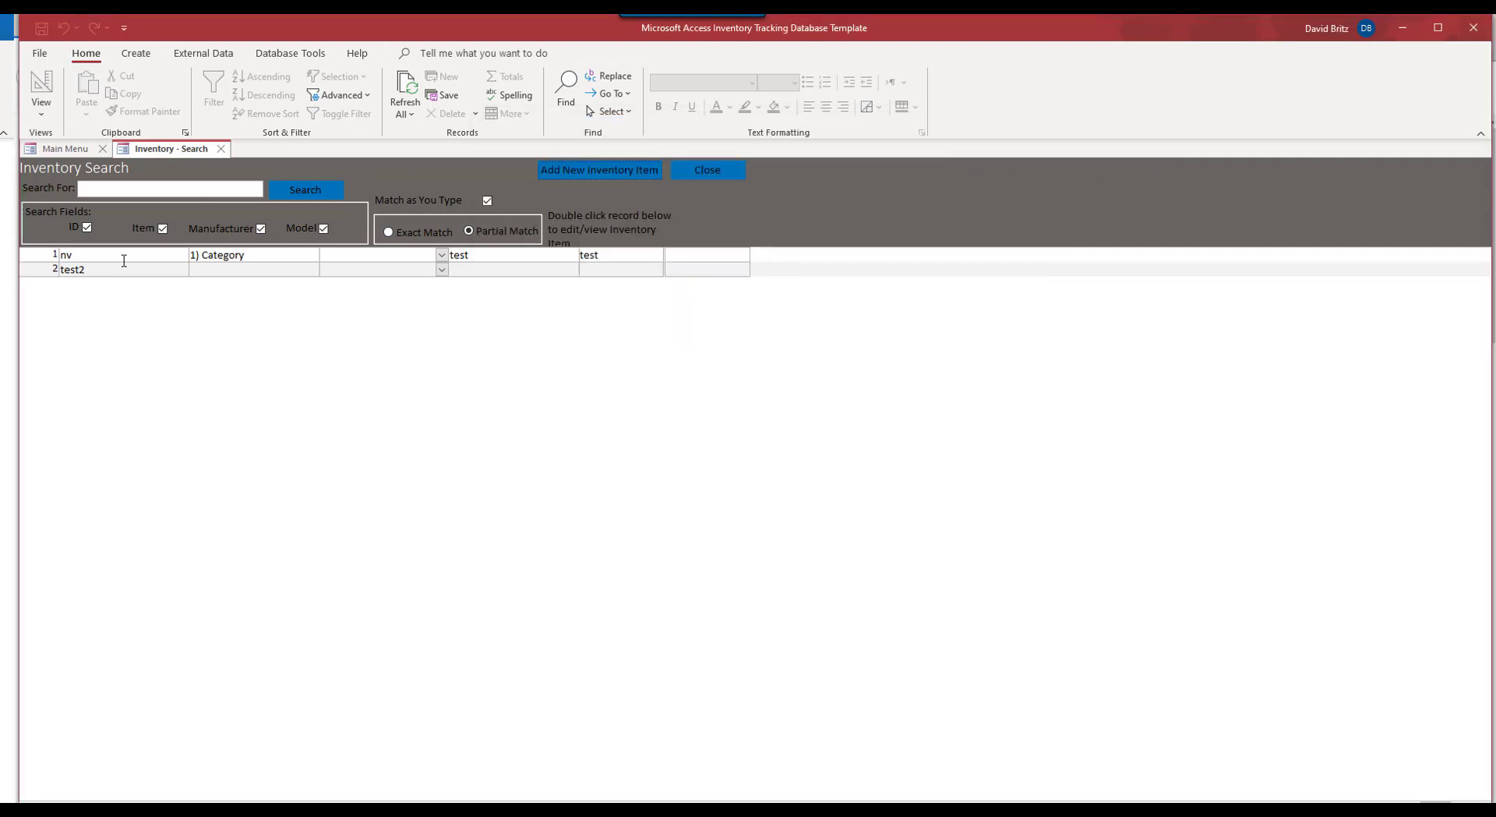
left_click(308, 194)
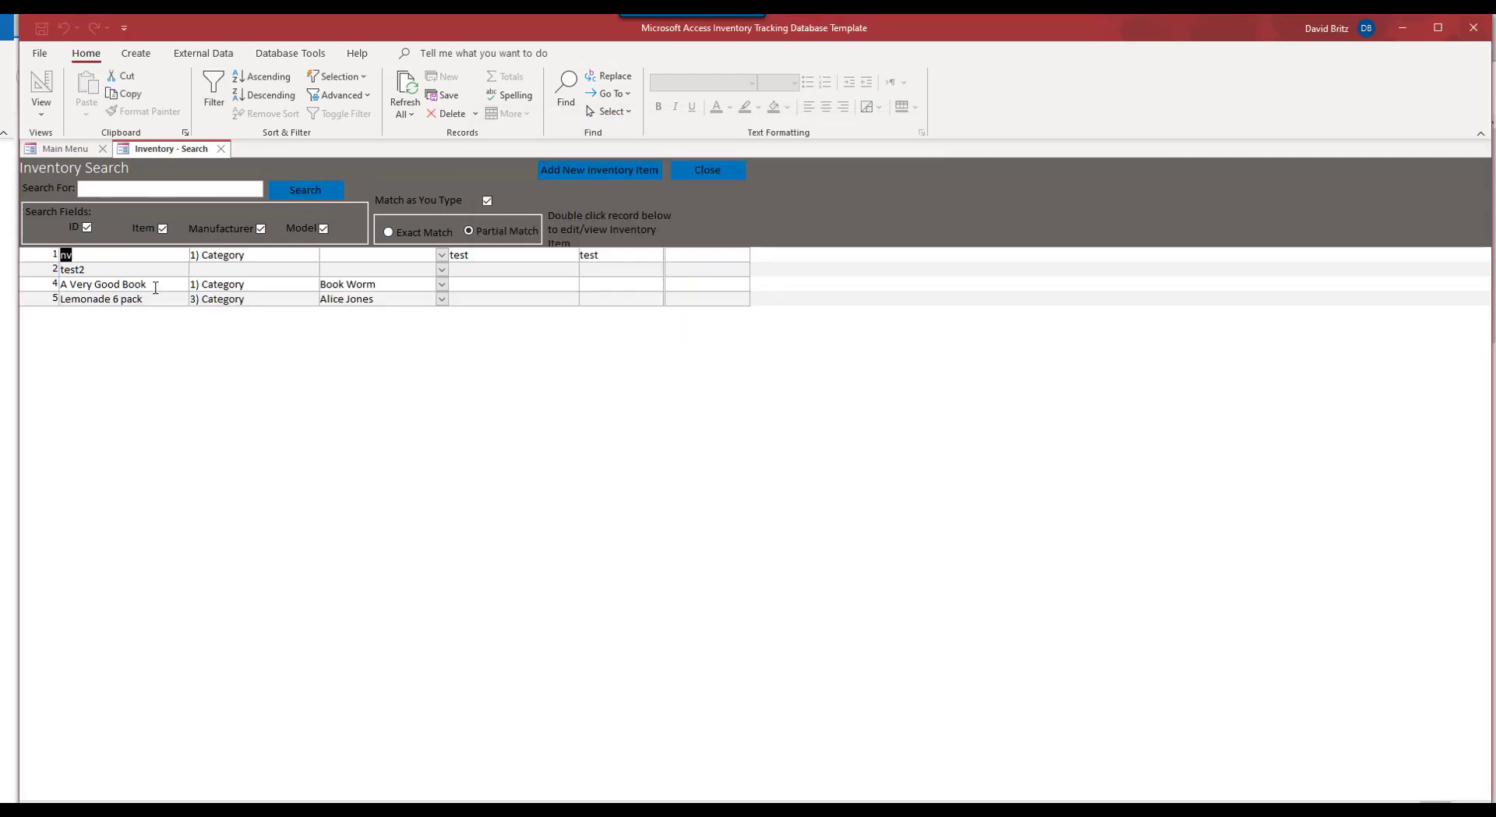
left_click(443, 285)
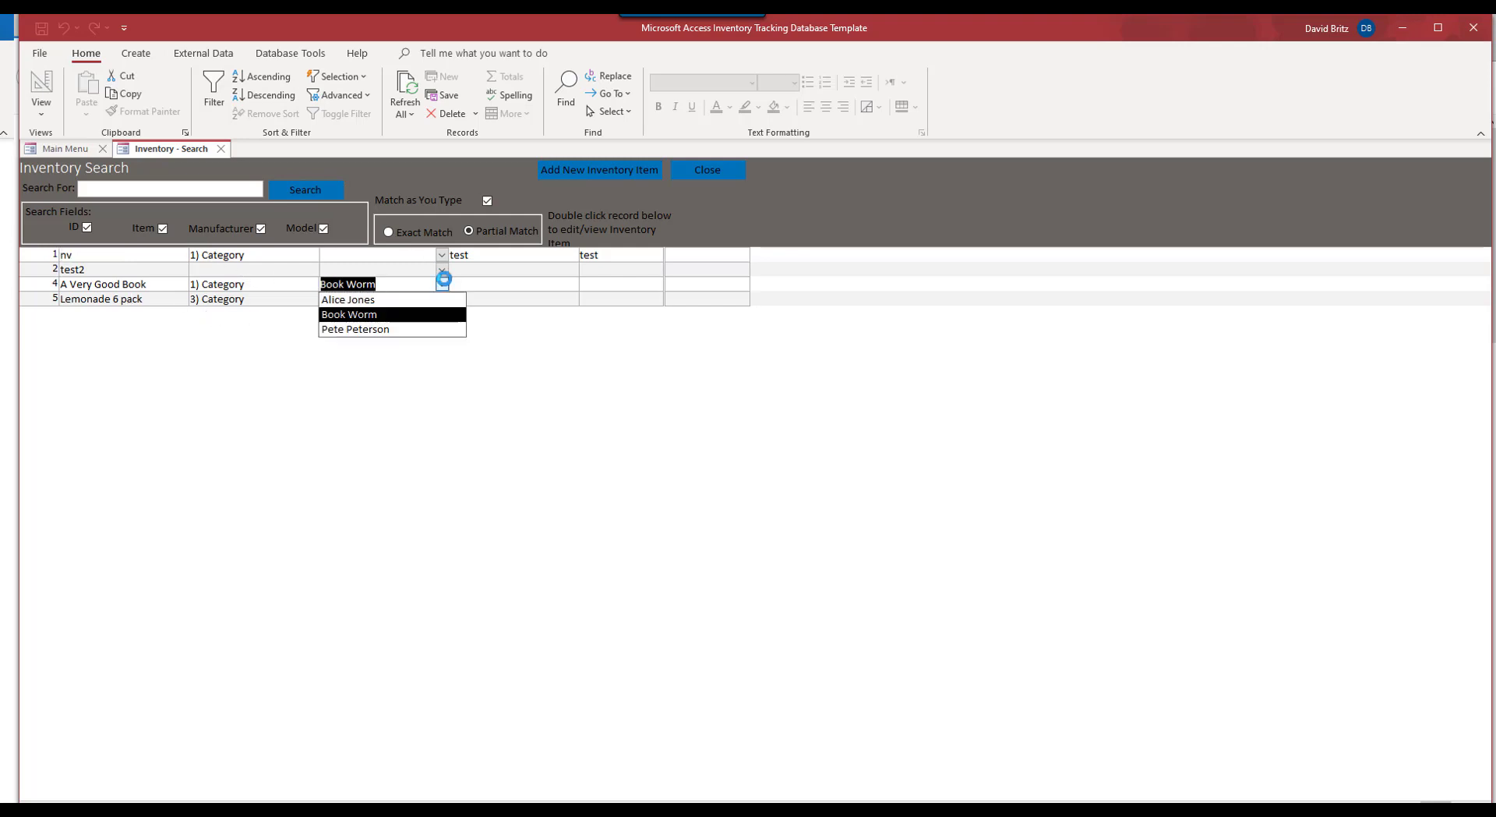
left_click(444, 312)
left_click(520, 257)
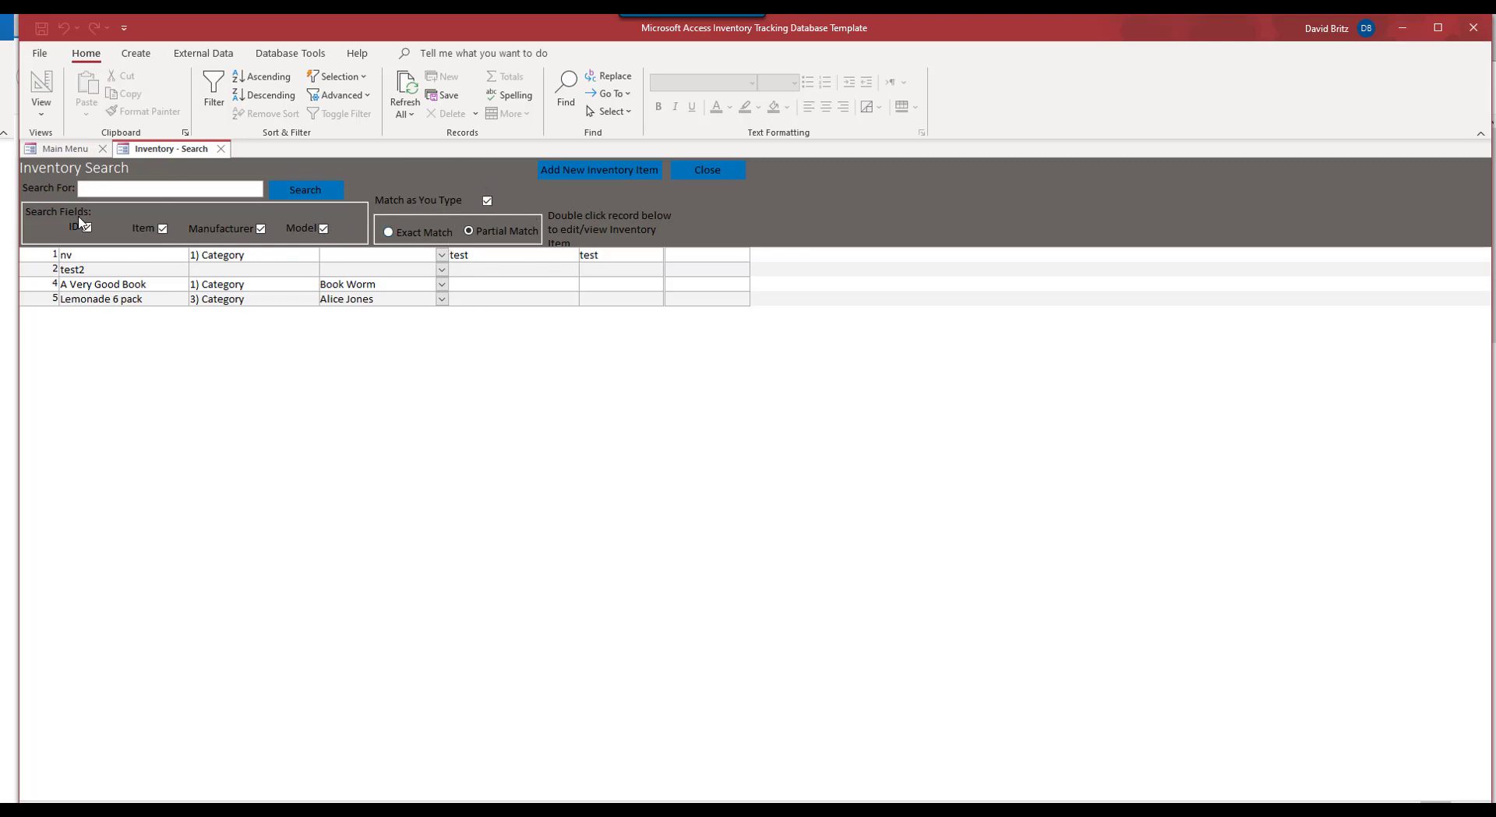
Step: Search only Item for 'lem', finding Lemonade 6 pack, then only Manufacturer, finding nothing
left_click(87, 228)
left_click(150, 231)
left_click(261, 228)
left_click(162, 229)
left_click(186, 189)
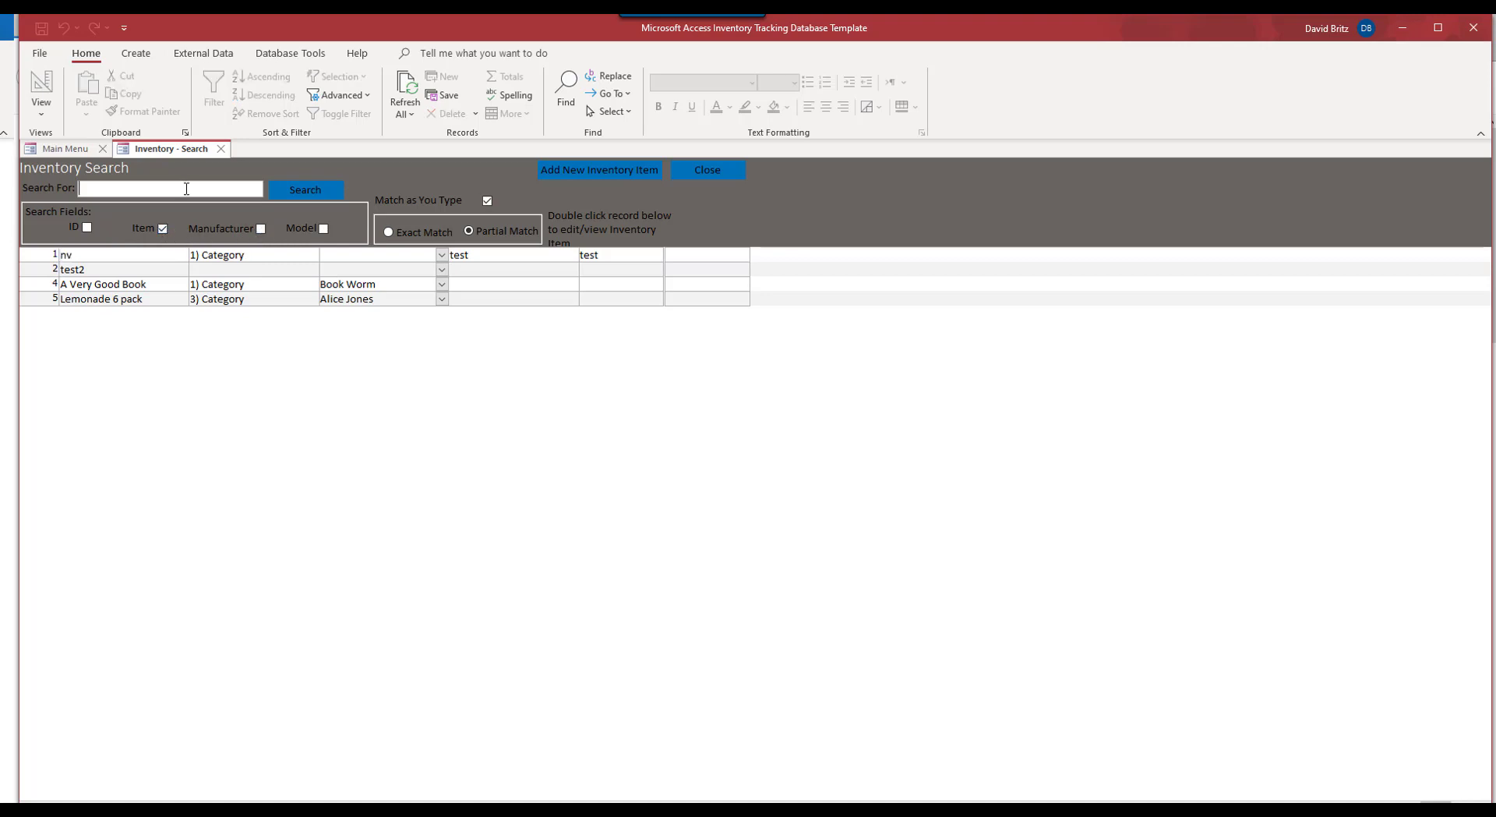
type("lem")
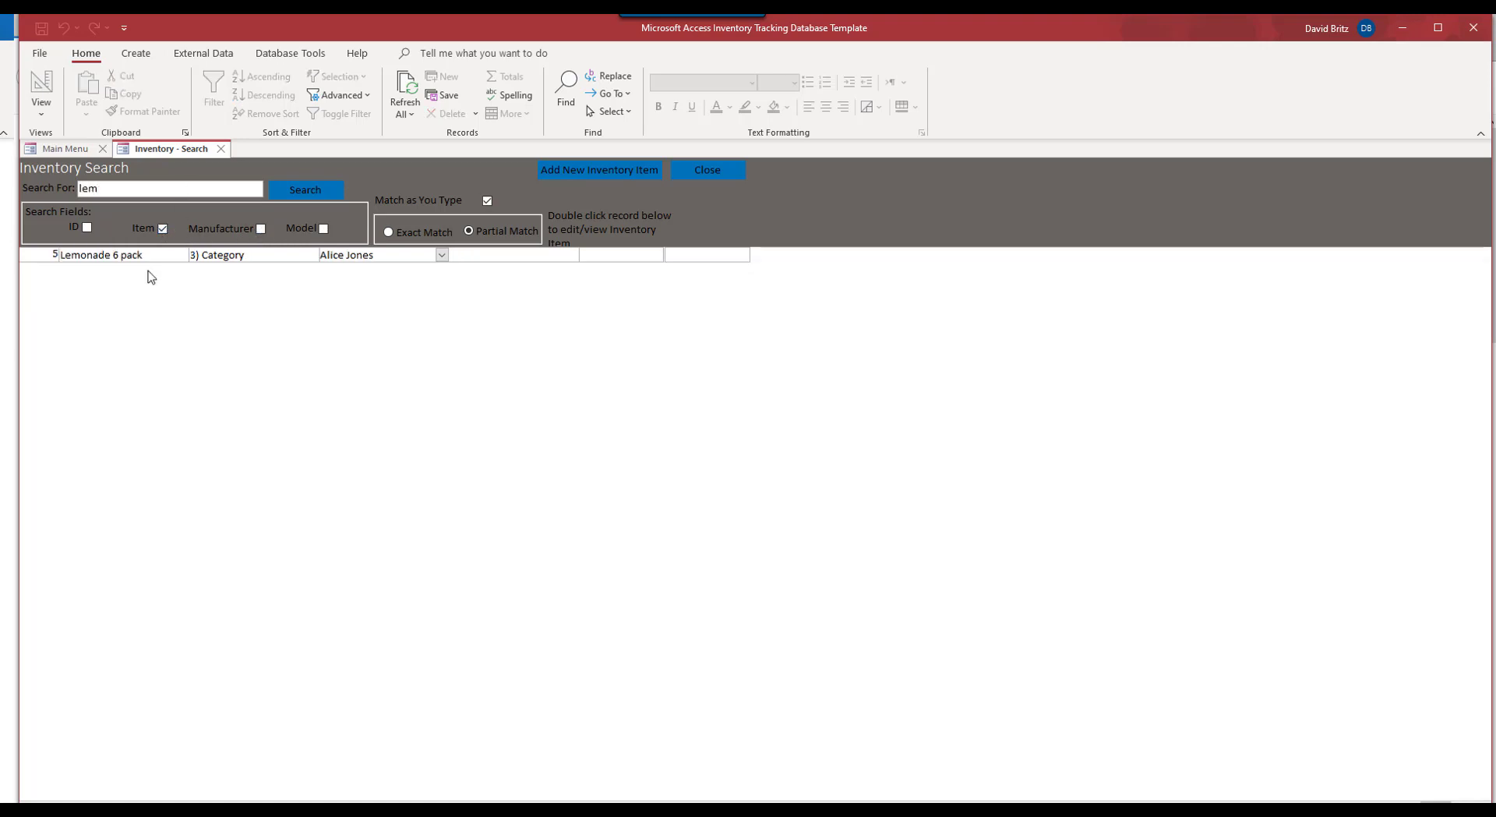
left_click(162, 229)
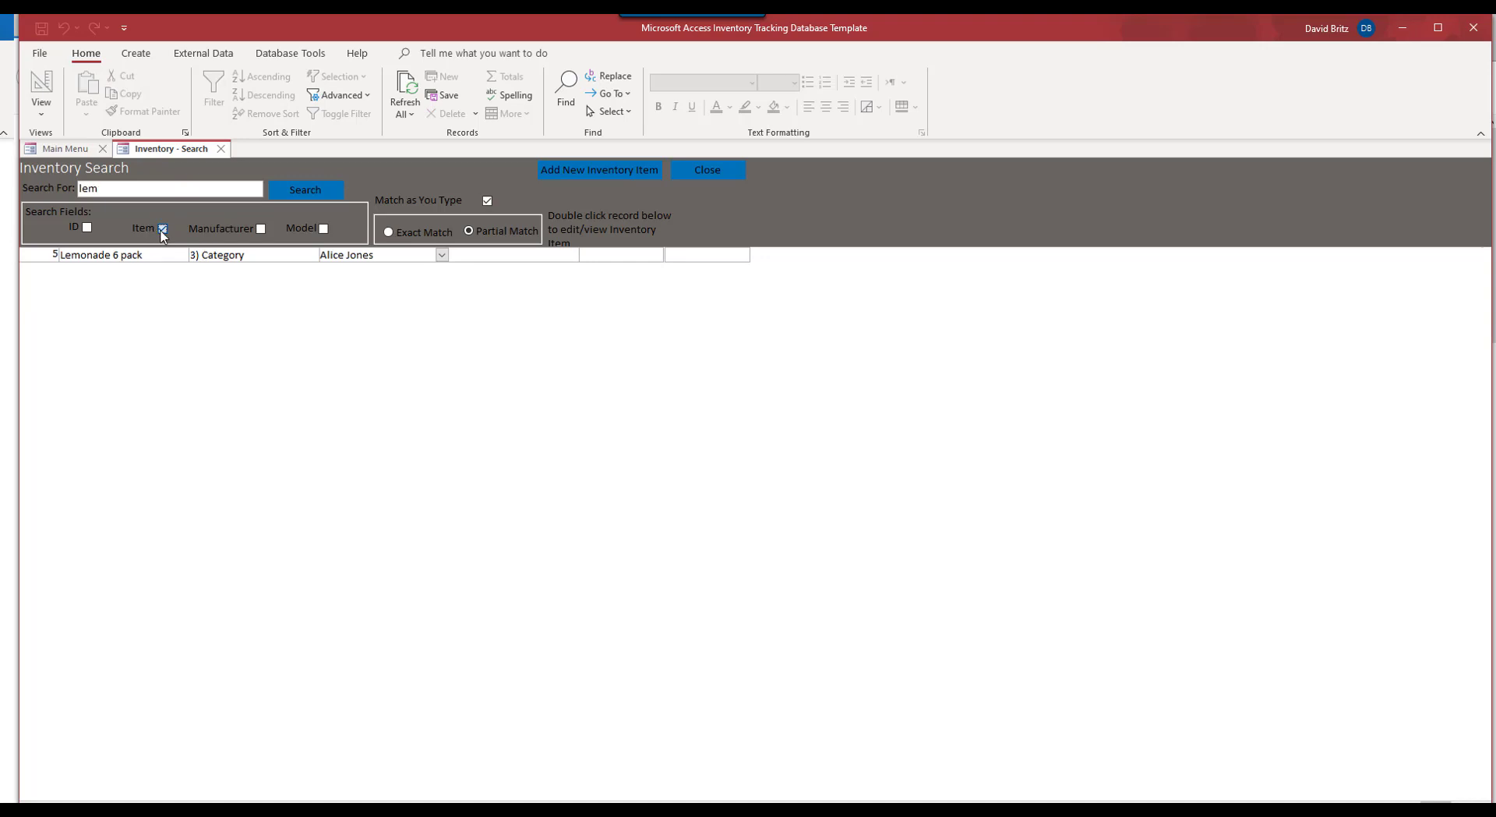
left_click(260, 228)
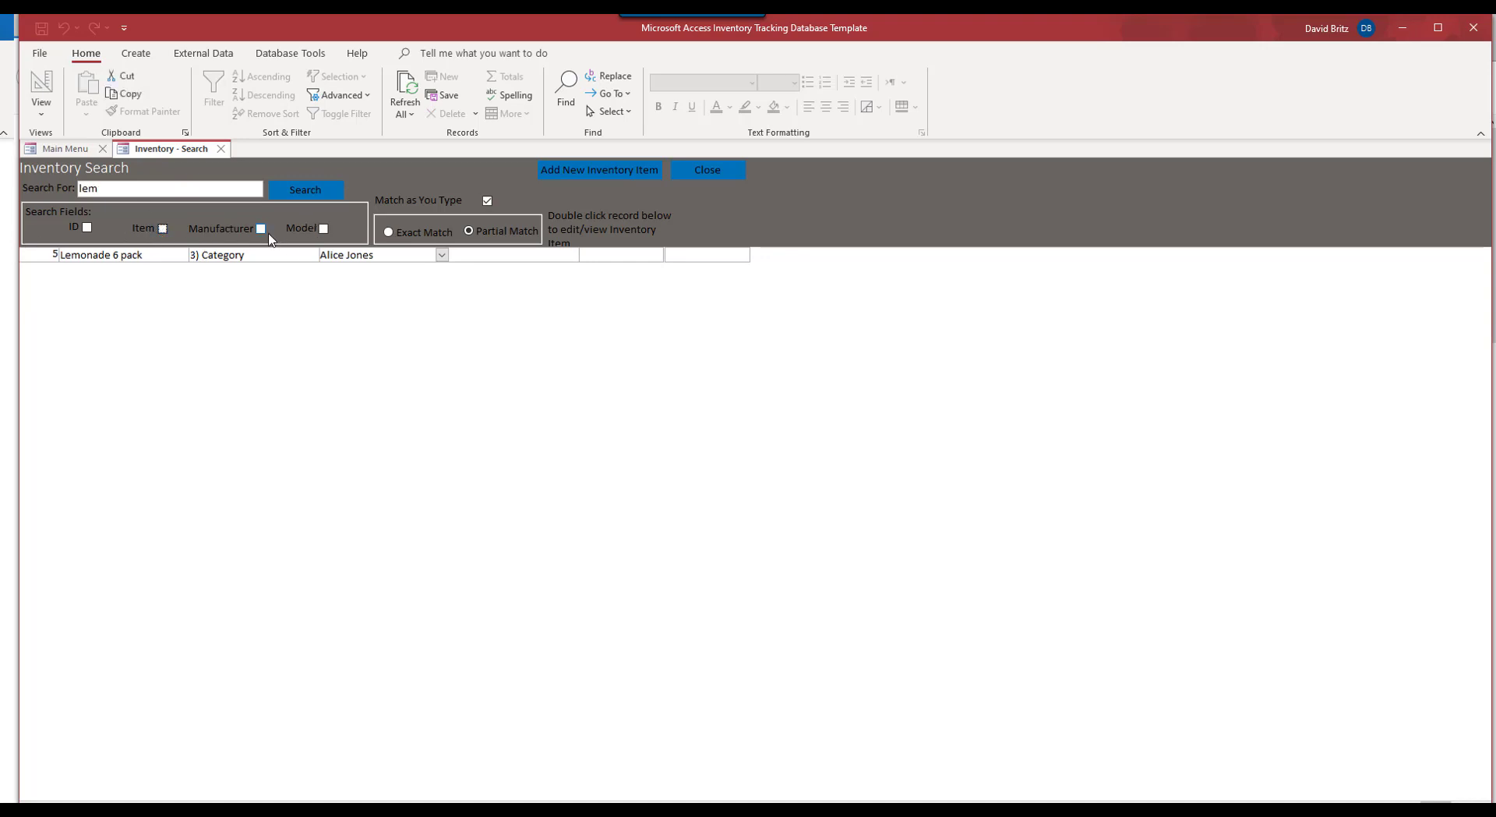
left_click(292, 198)
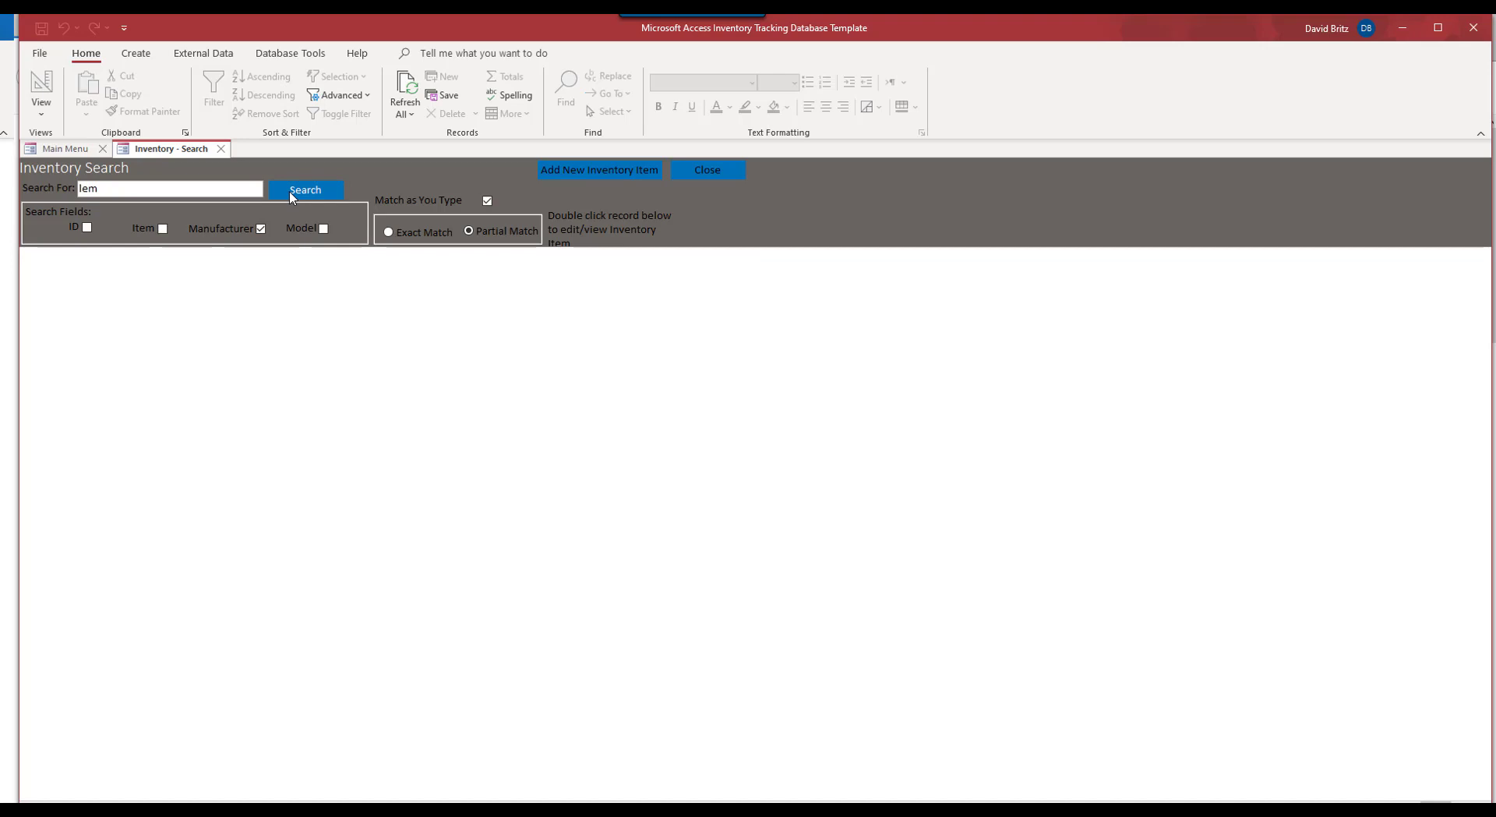
left_click(709, 175)
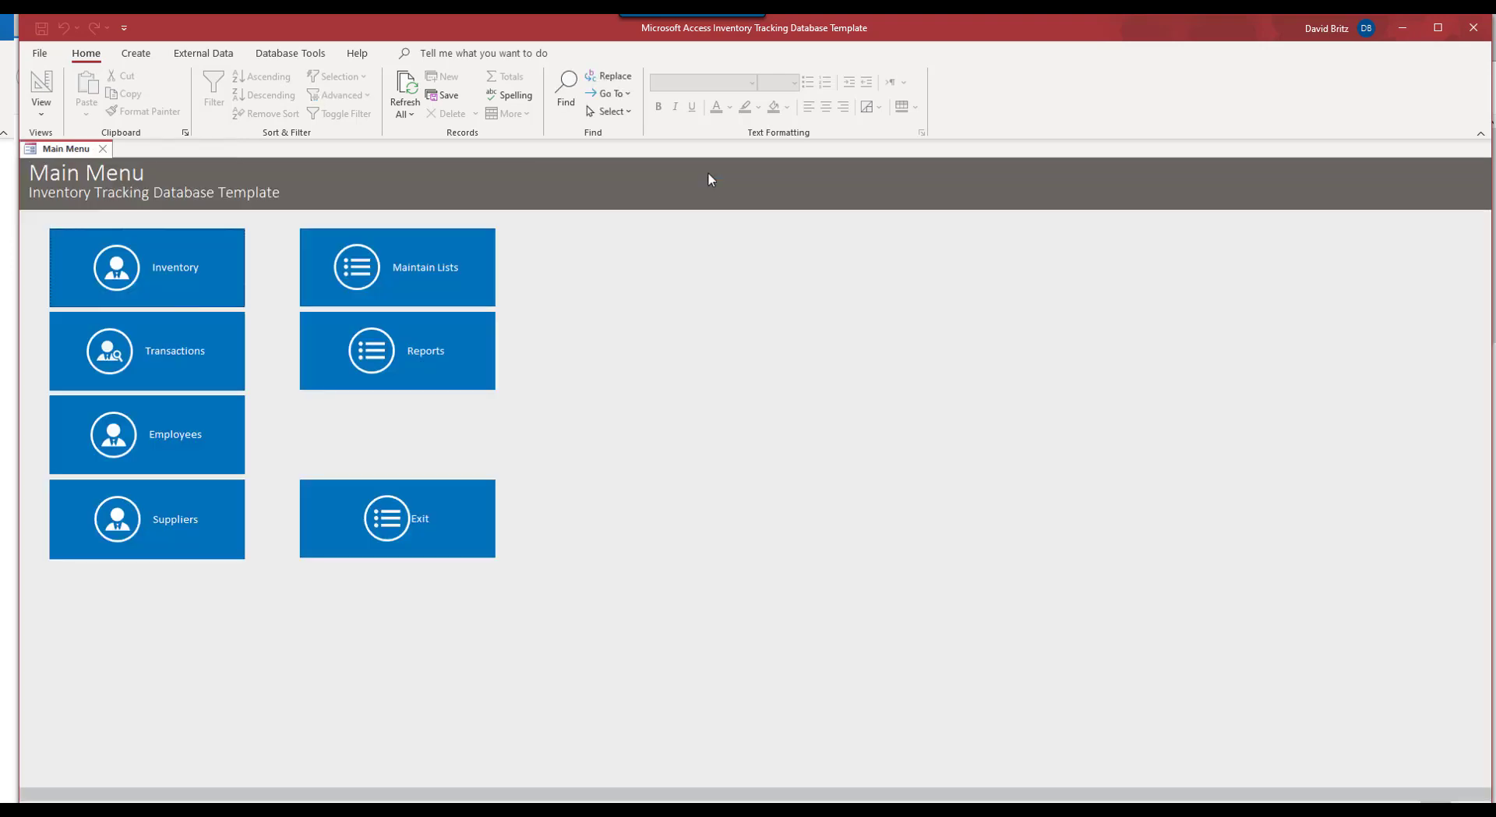
left_click(368, 376)
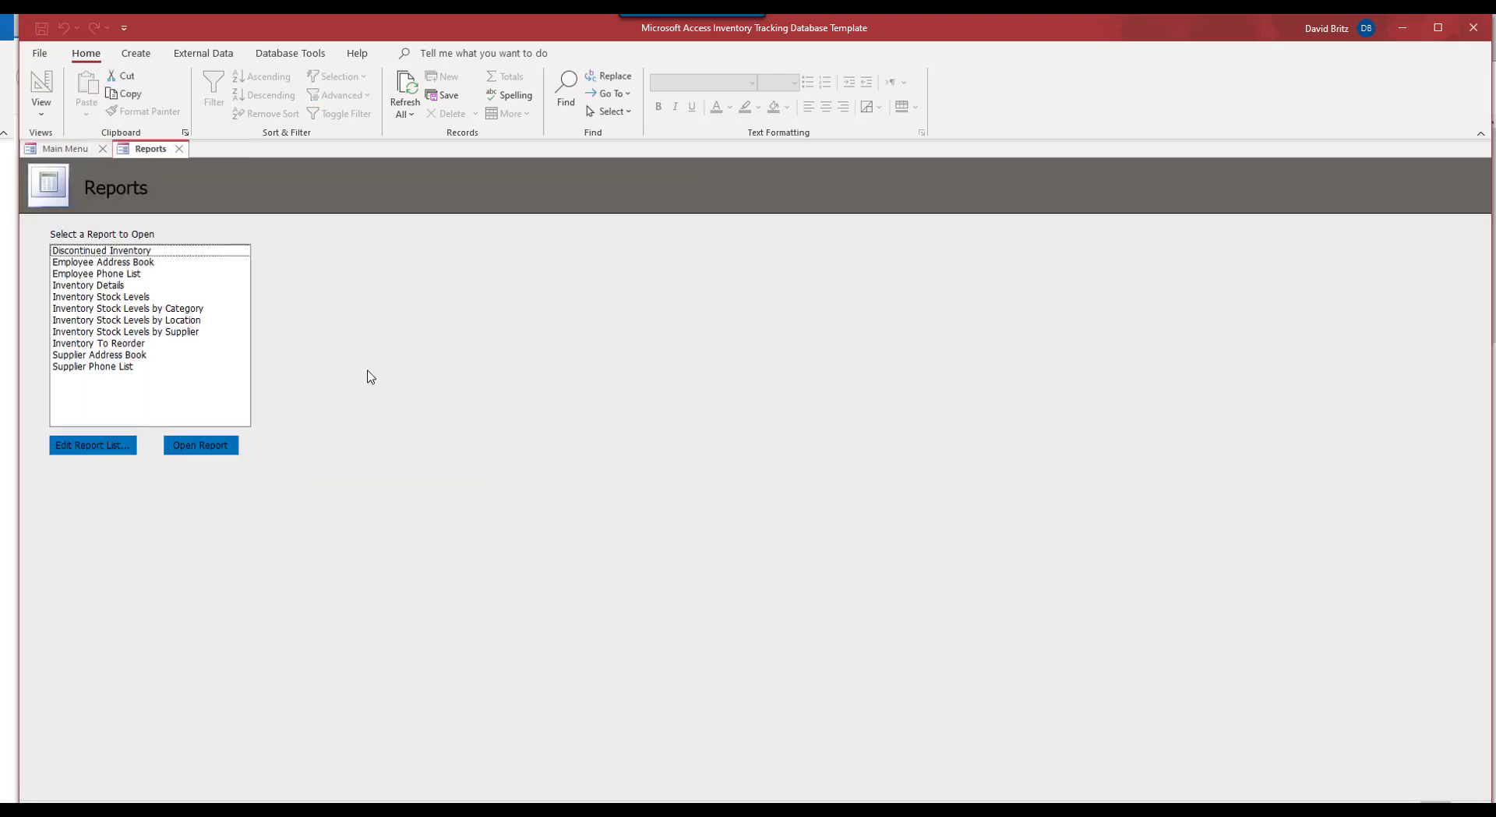
left_click(77, 251)
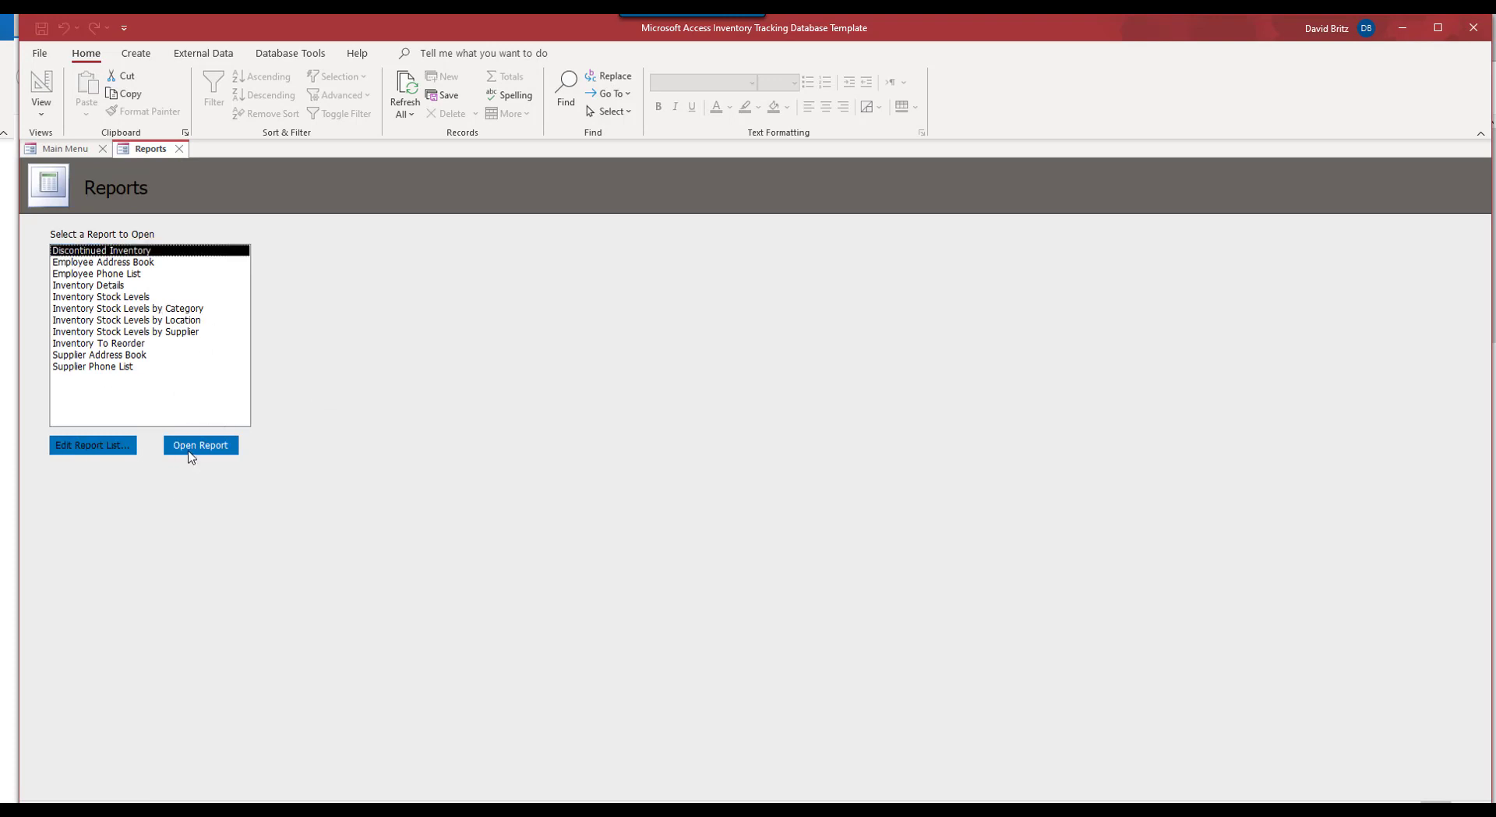
left_click(198, 446)
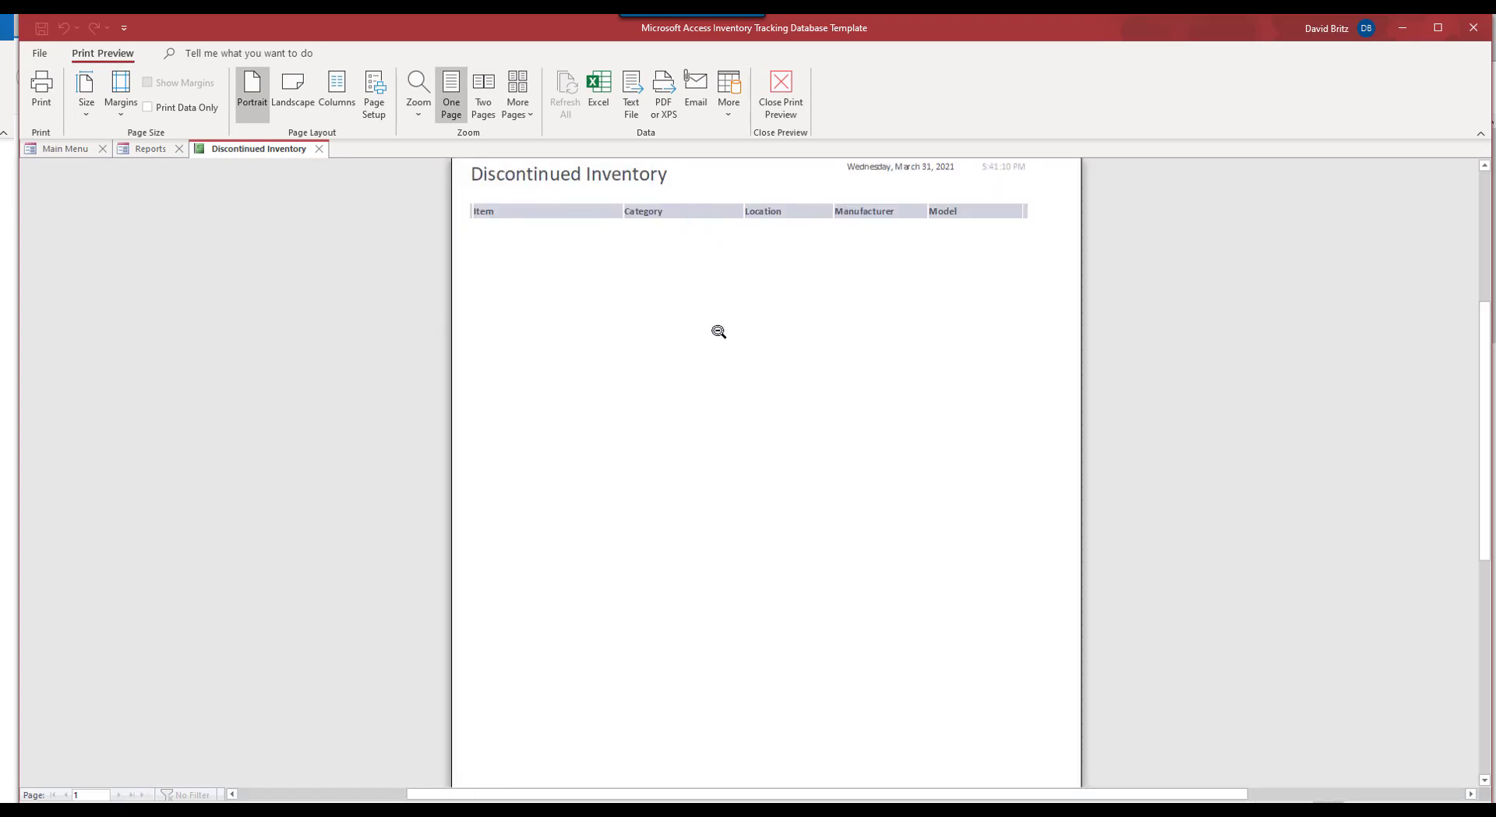
left_click(551, 328)
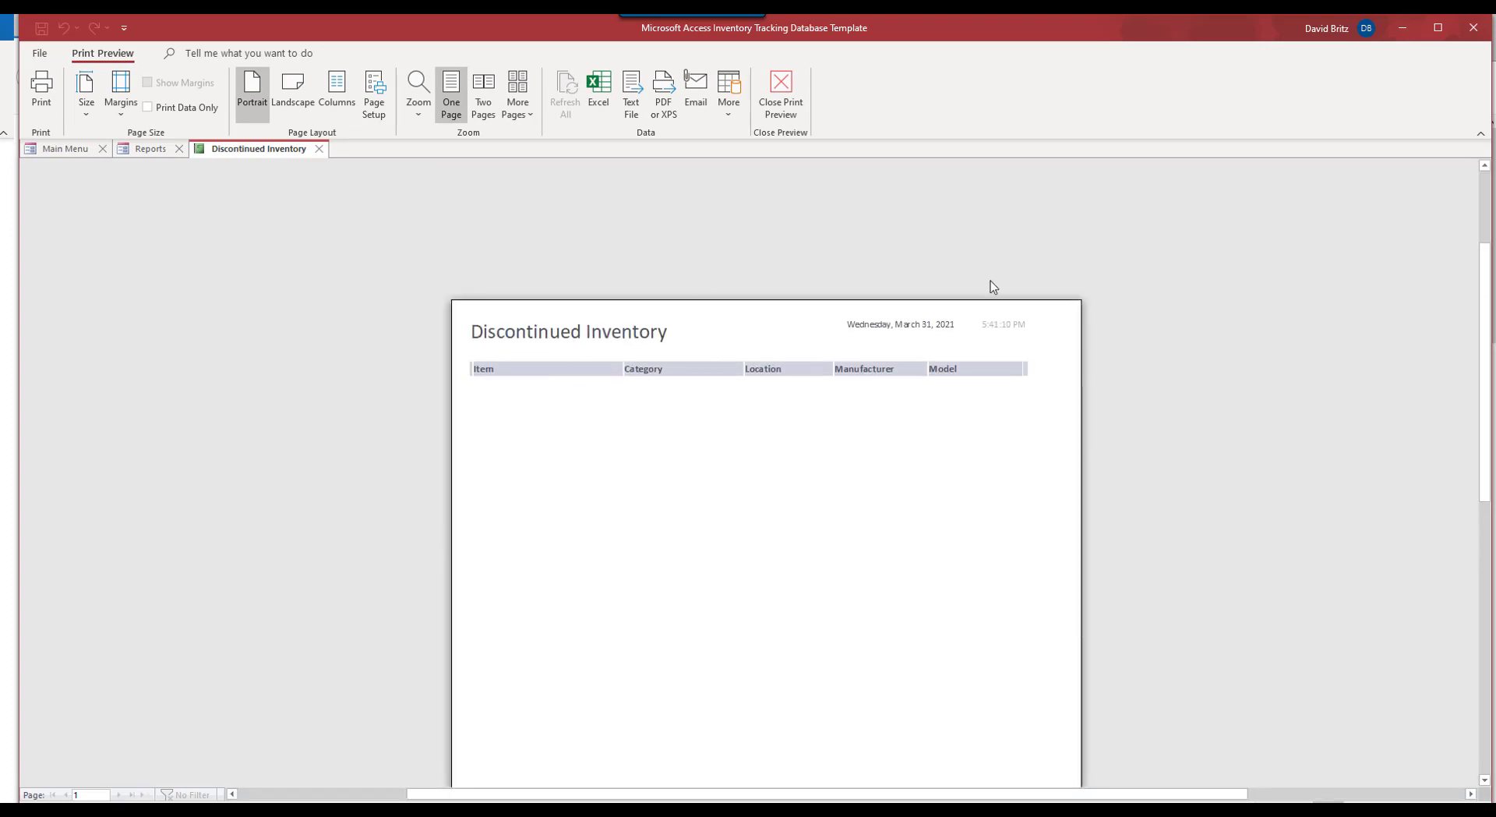
left_click(319, 149)
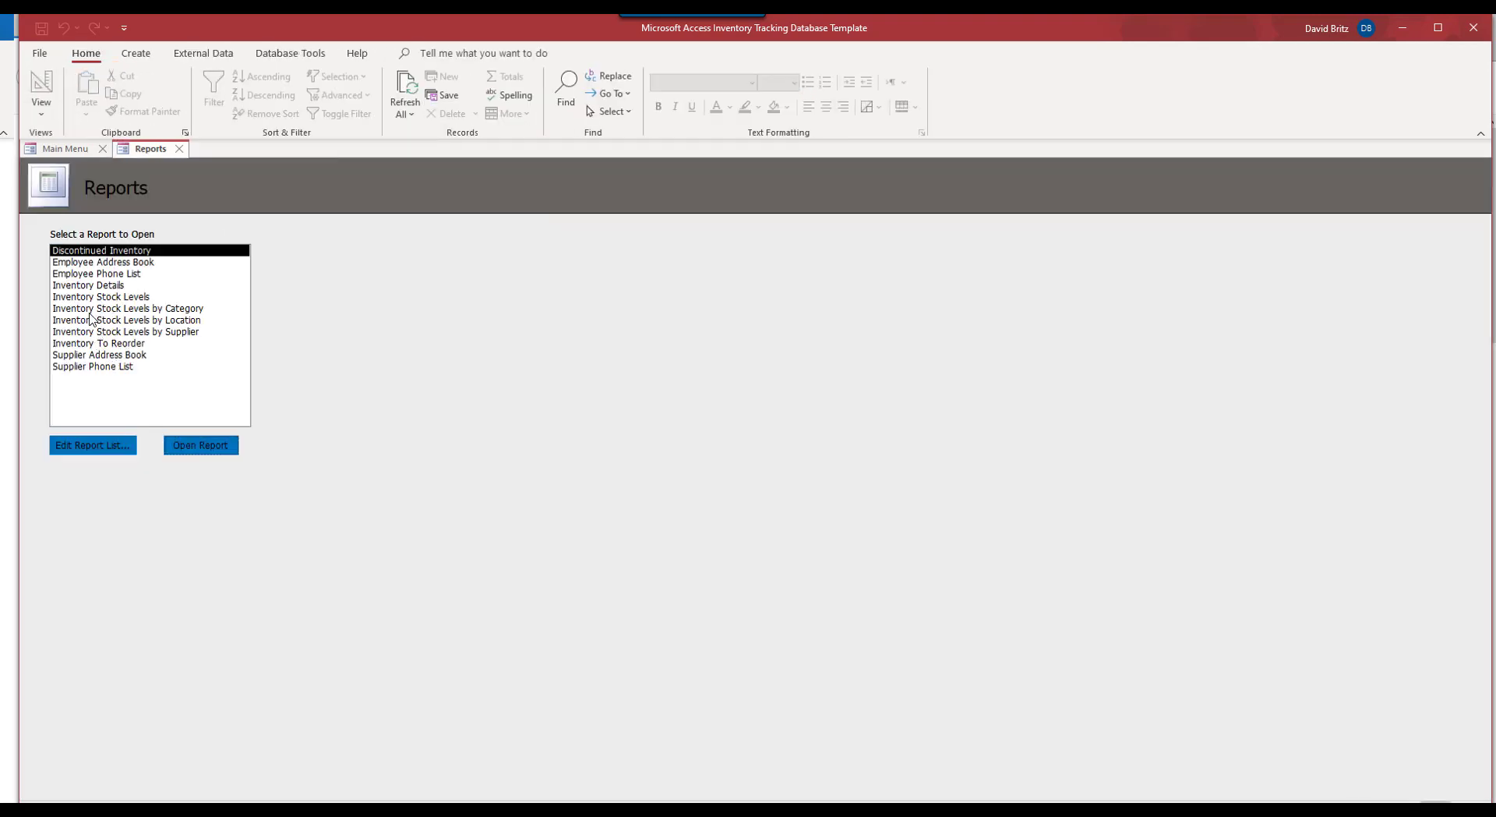
left_click(89, 310)
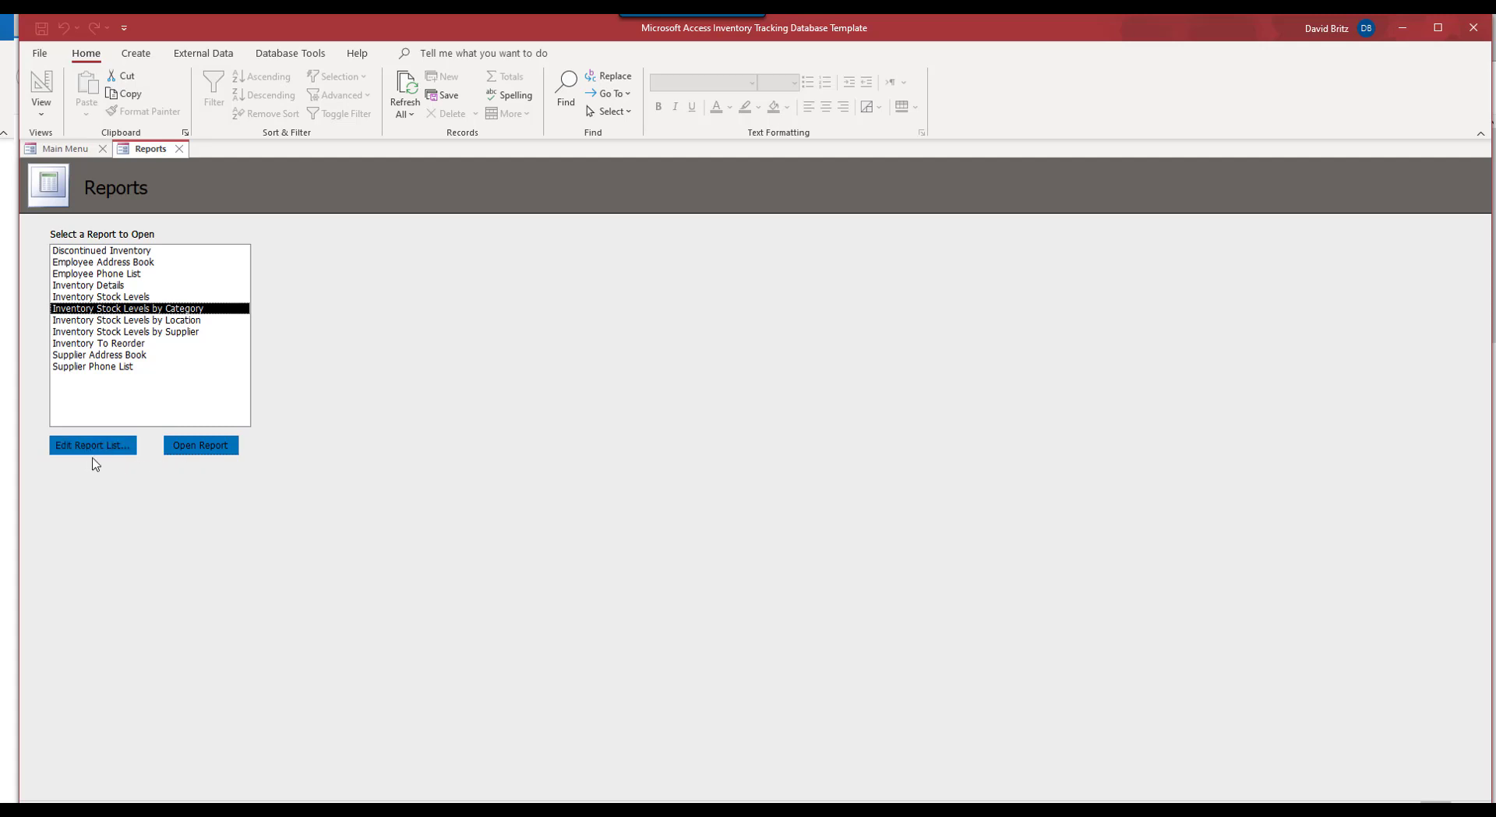
left_click(216, 448)
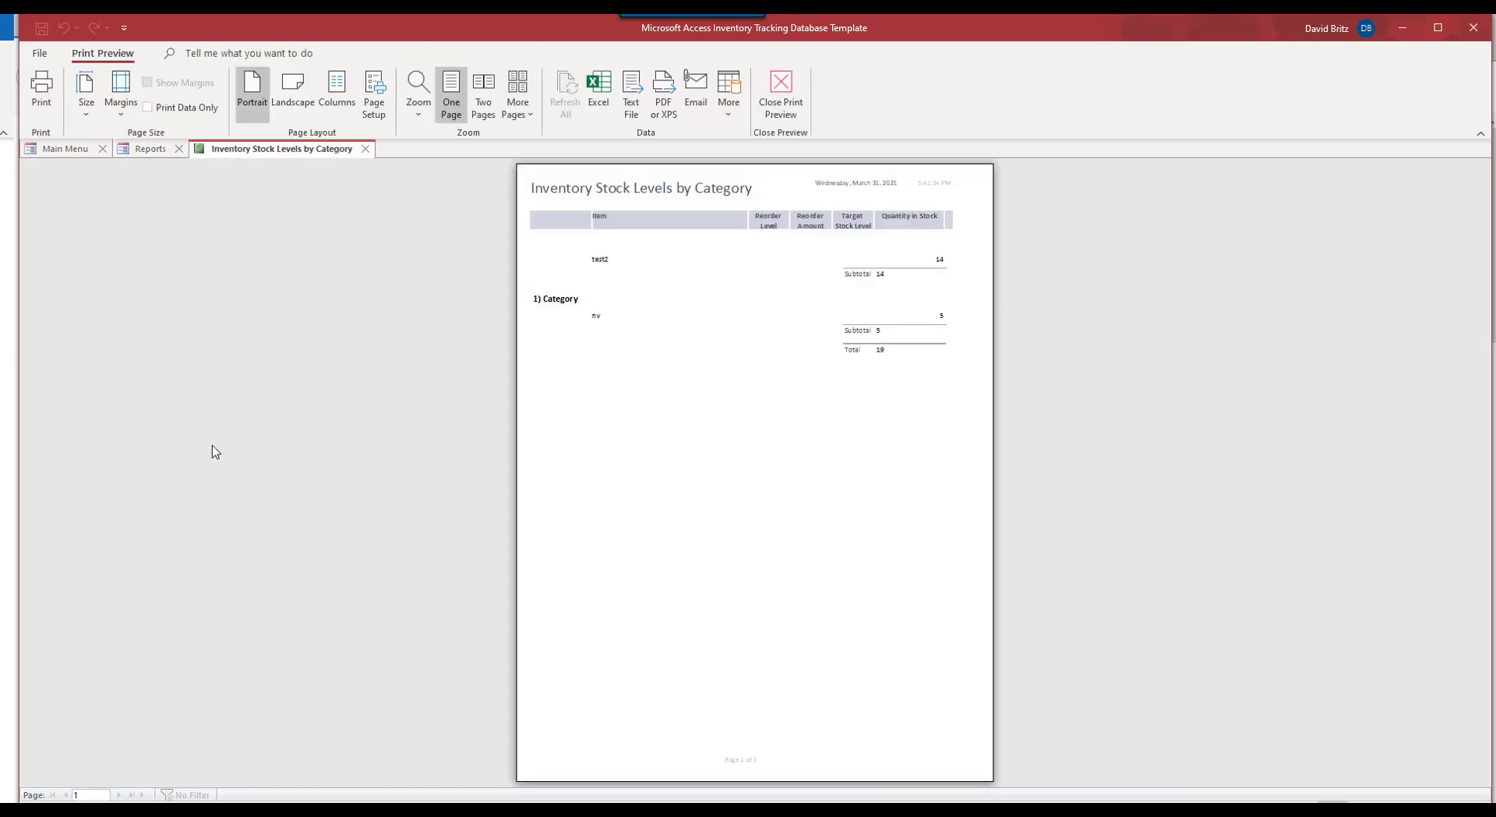
left_click(730, 310)
scroll(675, 334, "up", 3)
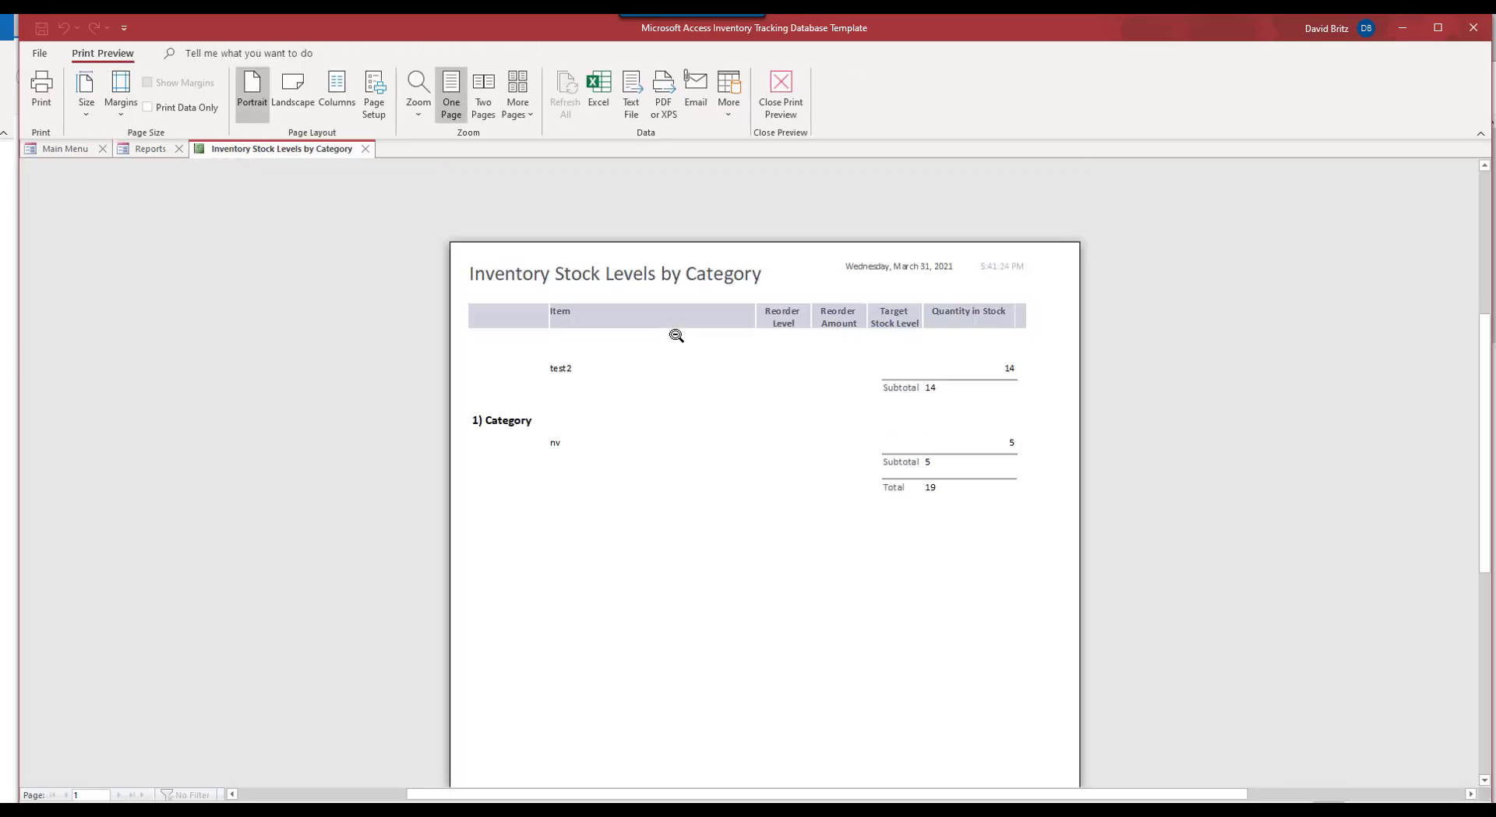
left_click(364, 149)
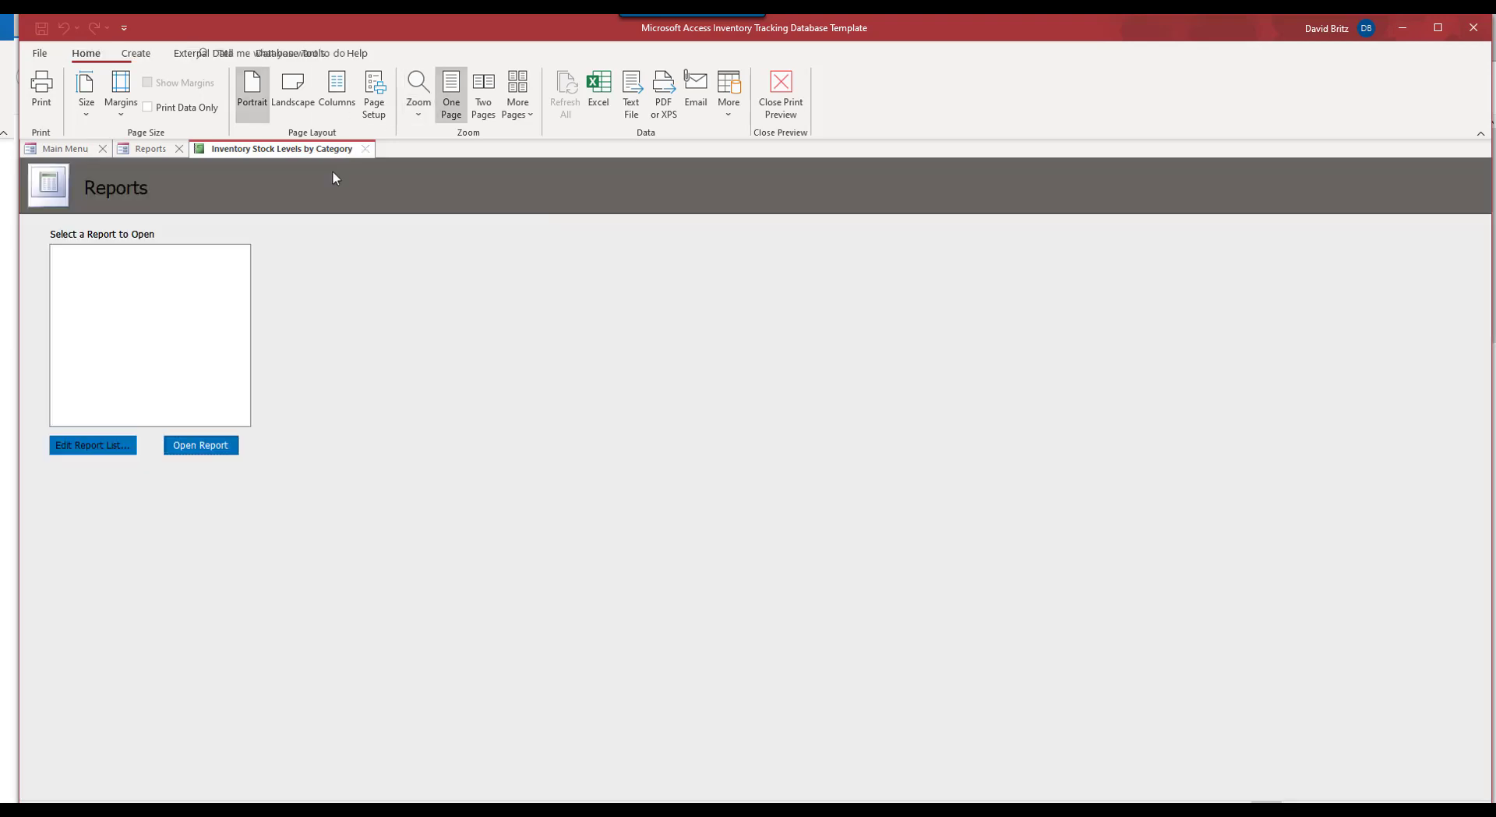
left_click(179, 149)
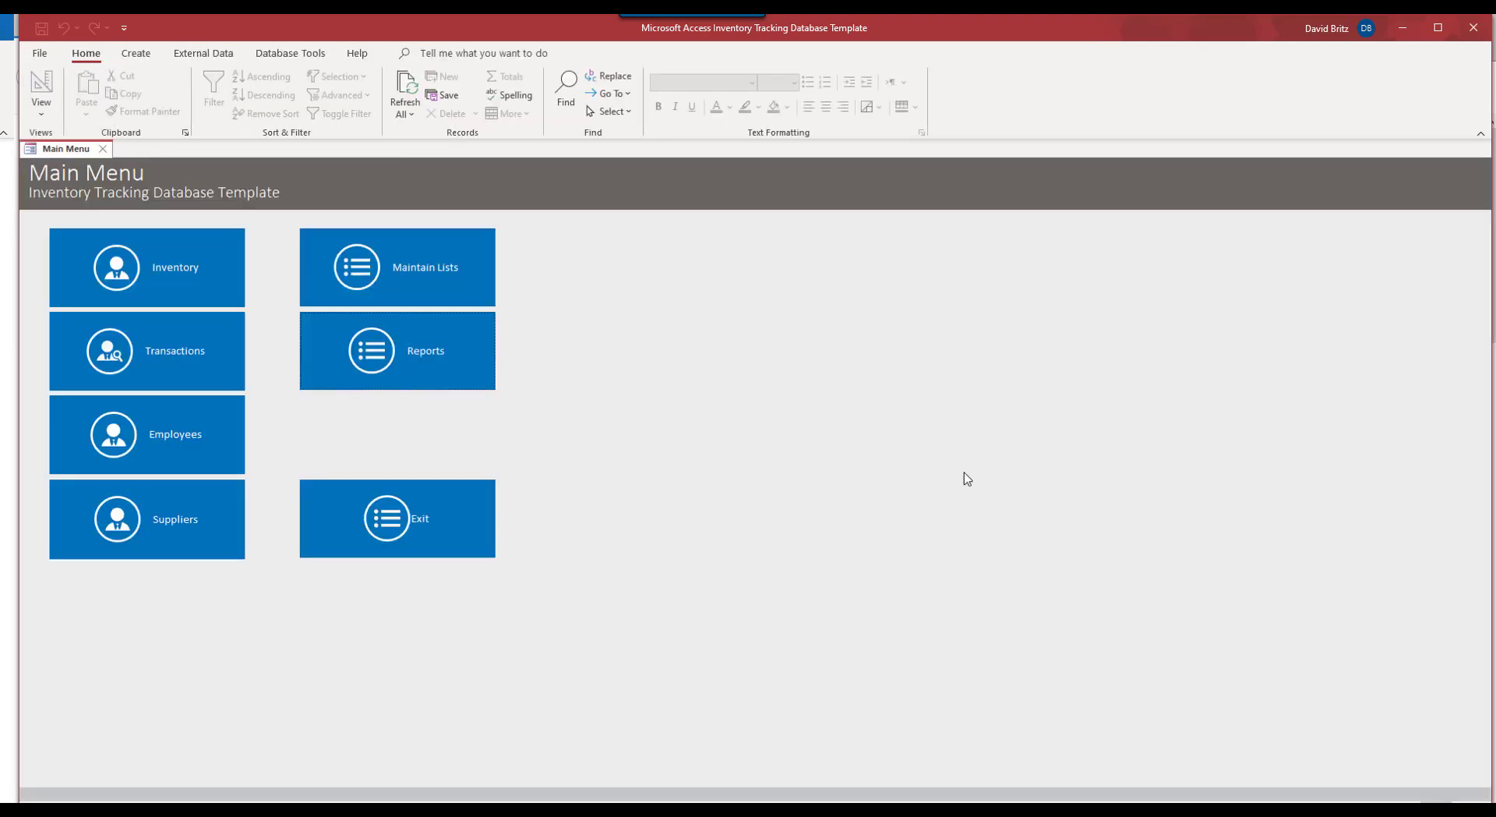